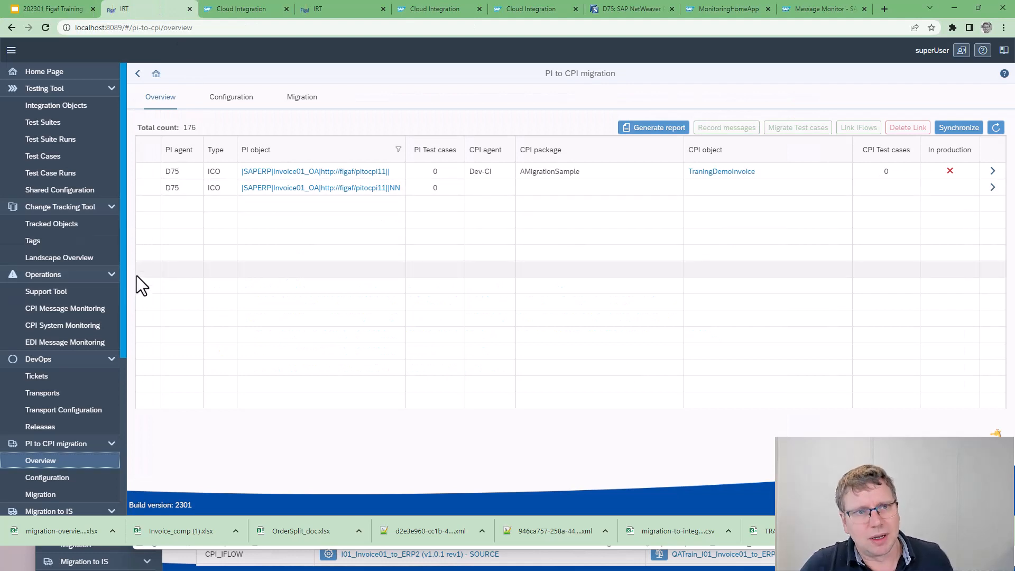
click(144, 172)
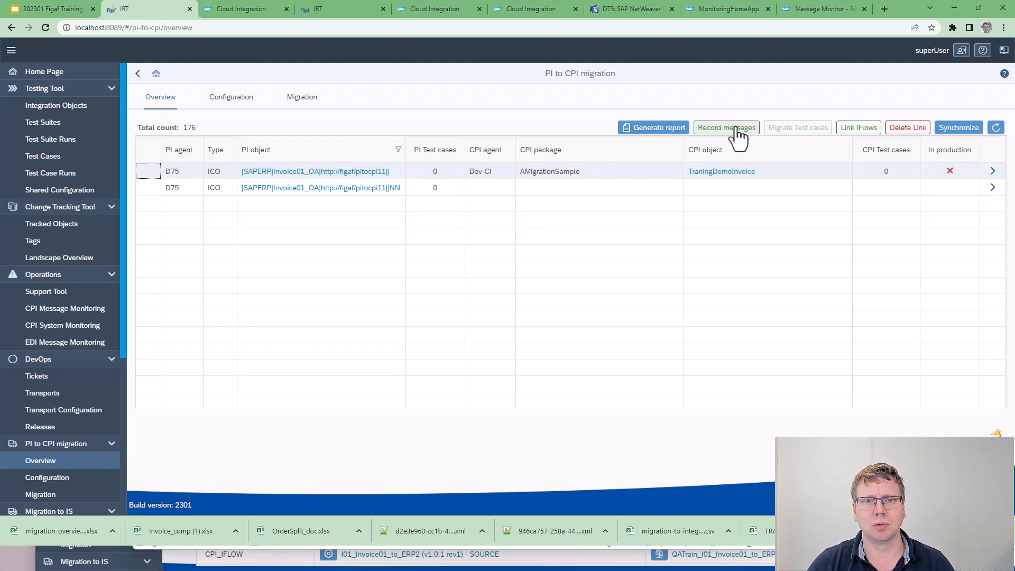
click(69, 105)
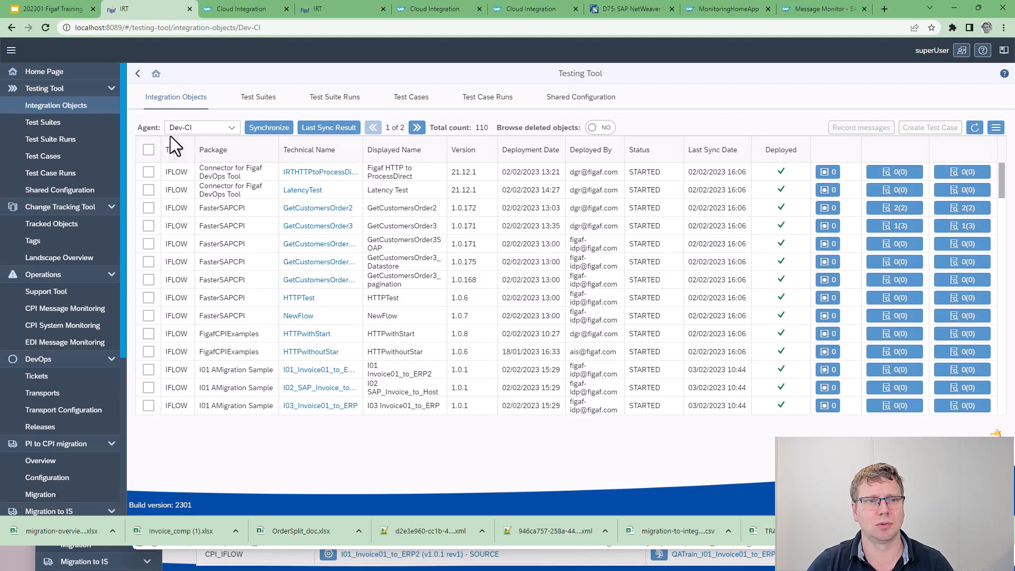
click(209, 128)
click(208, 167)
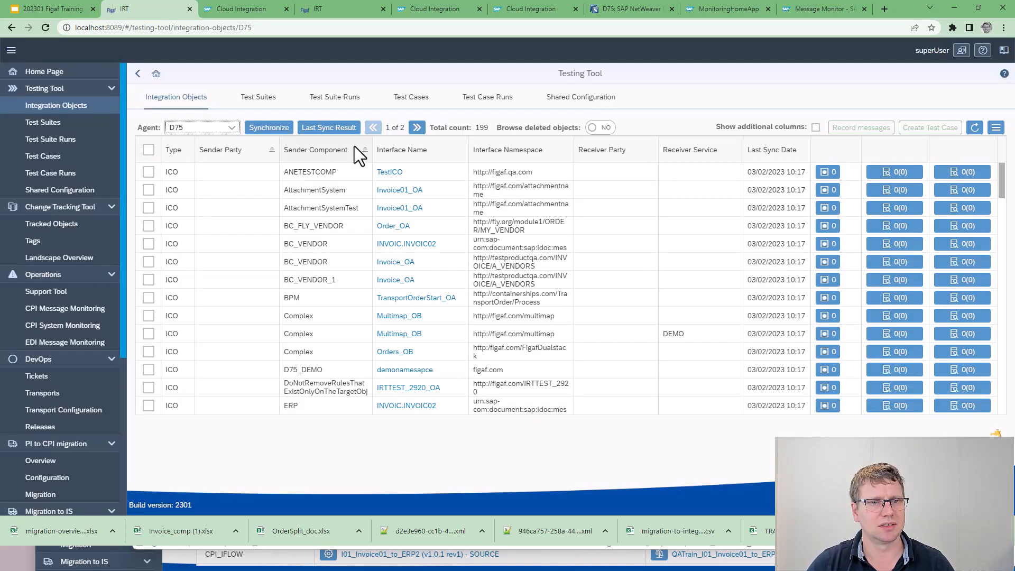
click(516, 159)
text(11)
key(Return)
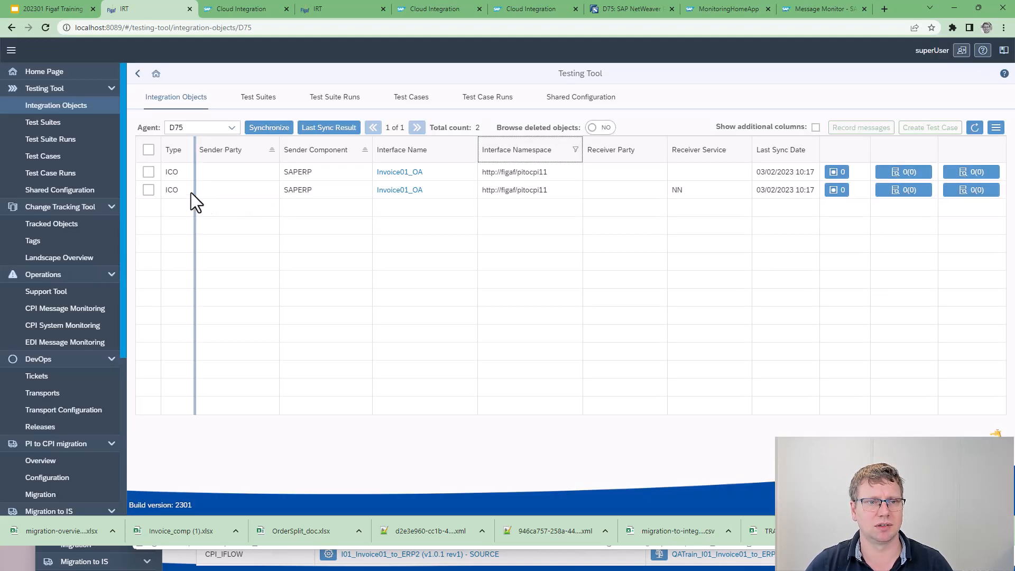
Start a recording request for the SAPERP Invoice01_OA object without a receiver service, with a new test suite titled PI Migration Testing
click(155, 172)
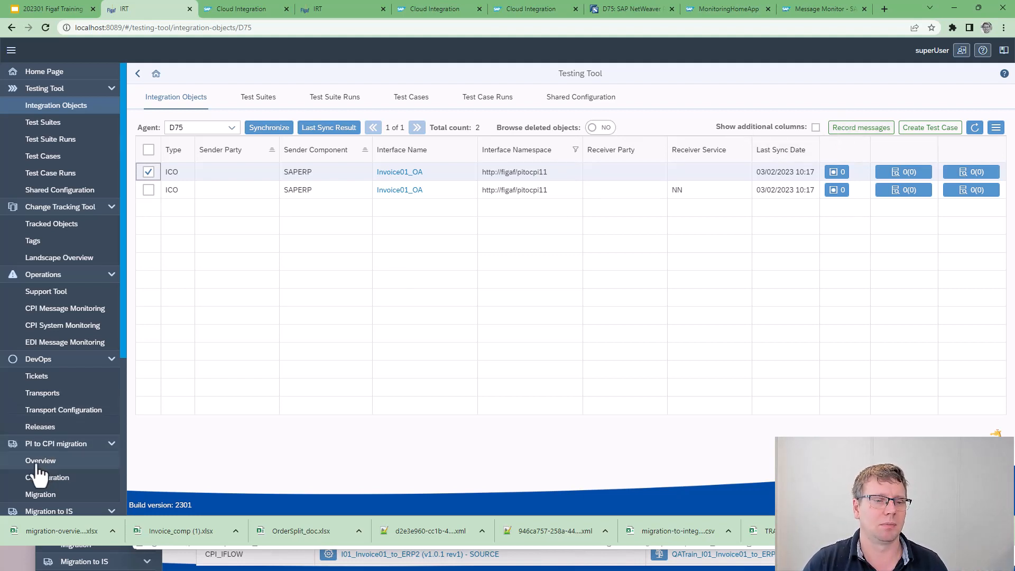
click(857, 133)
click(103, 148)
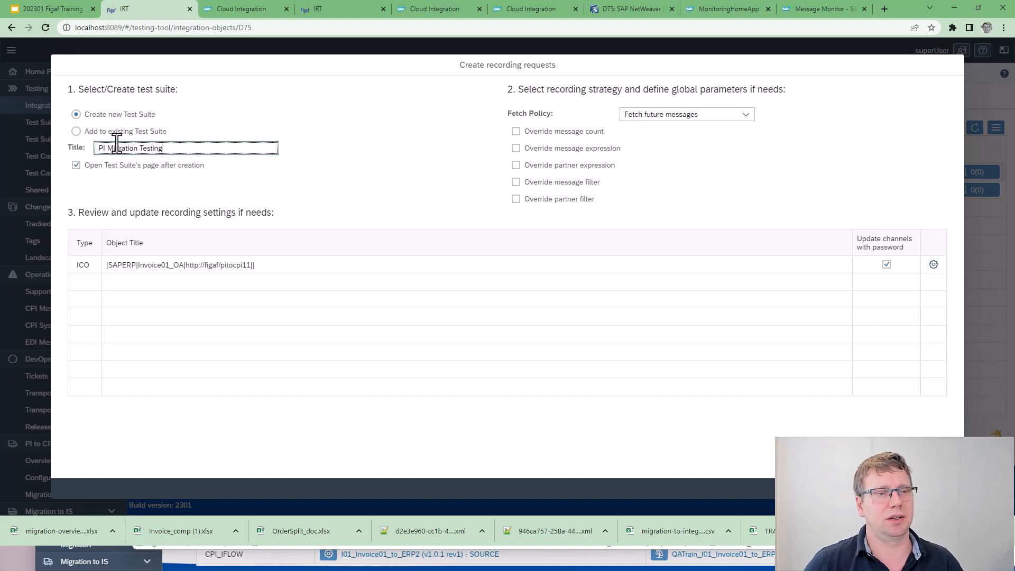
Try the Fetch chosen message groups policy and explore how its message groups are searched for and added
click(660, 118)
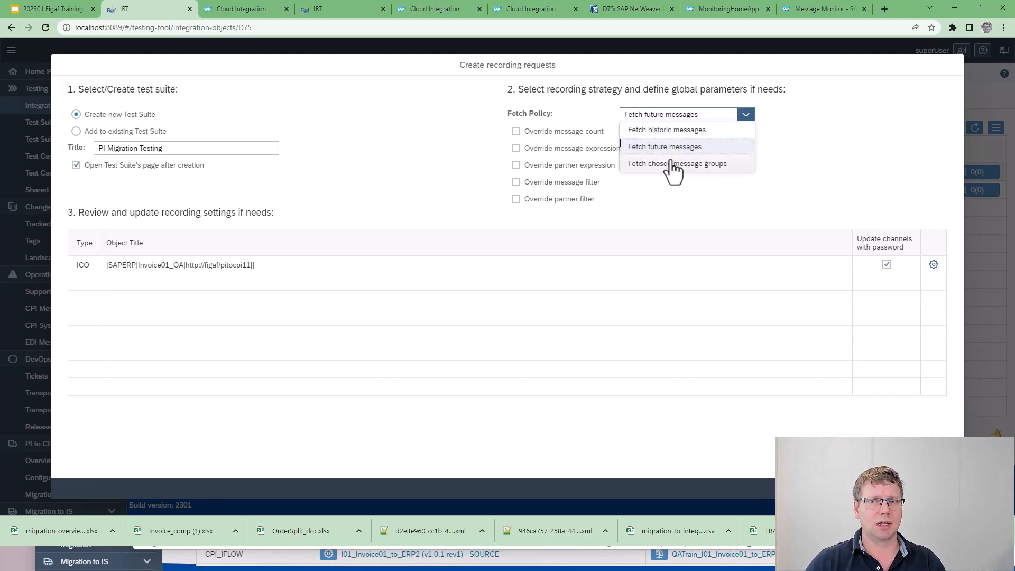
click(671, 148)
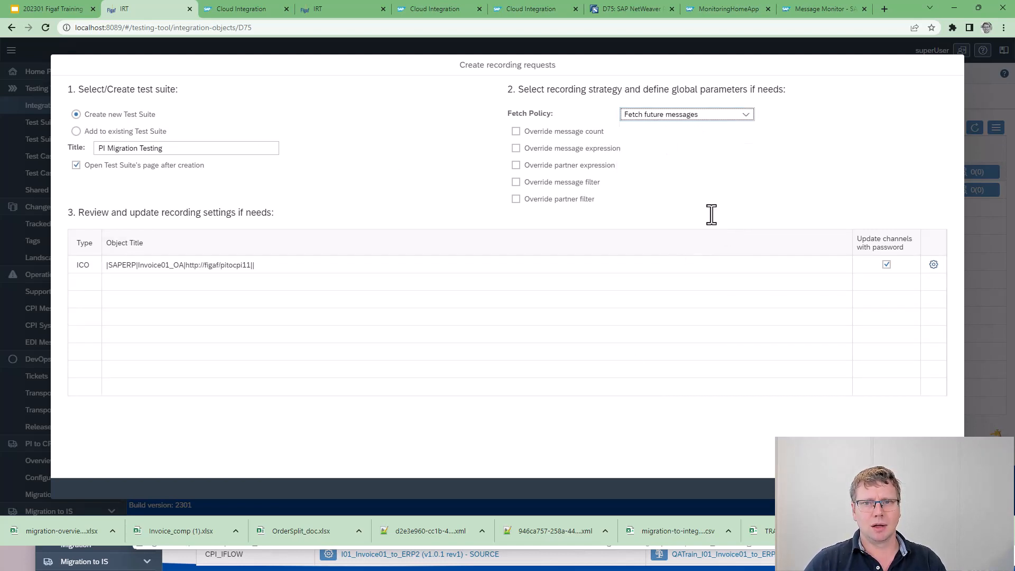
click(746, 115)
click(727, 164)
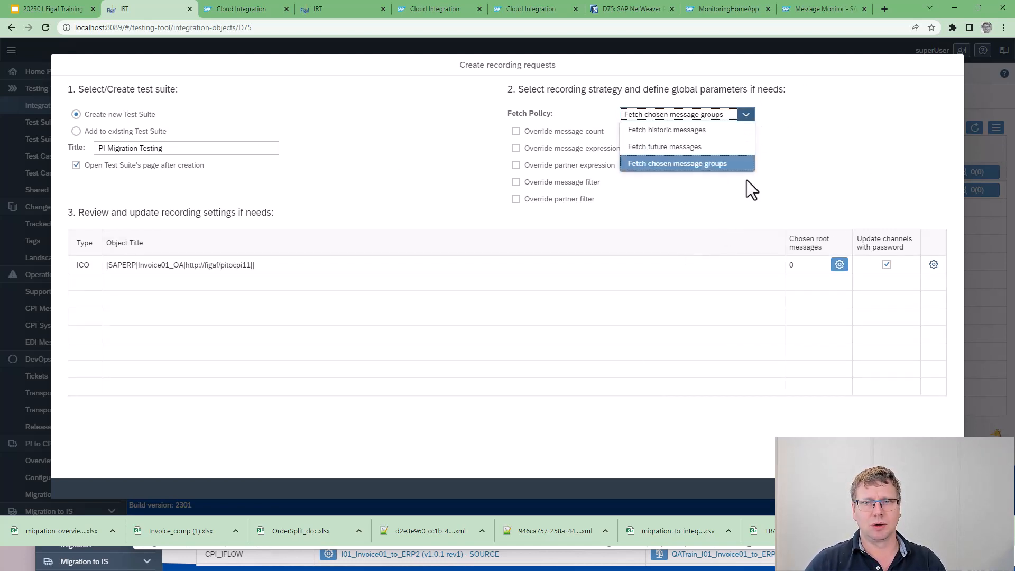
click(840, 266)
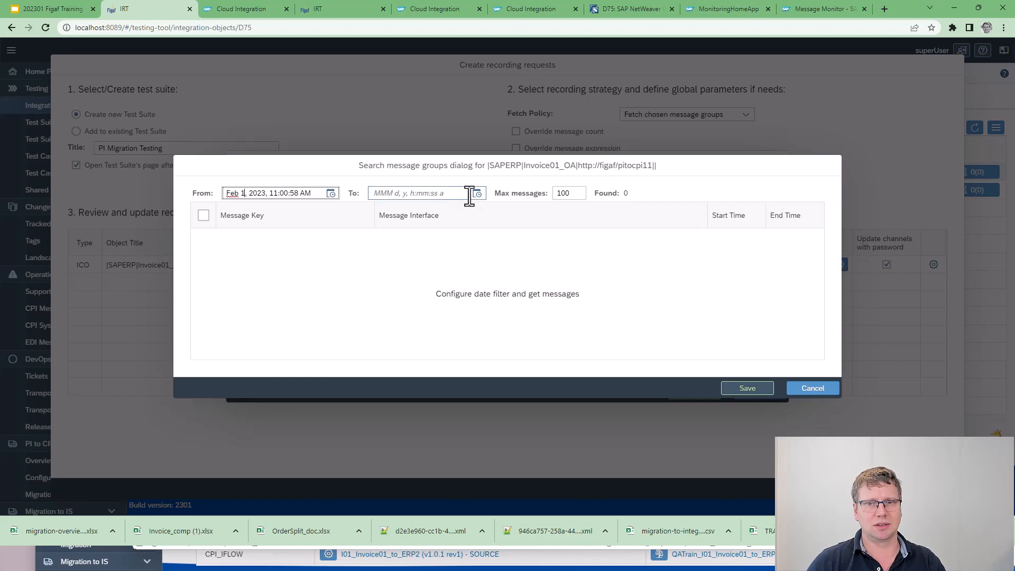
click(796, 392)
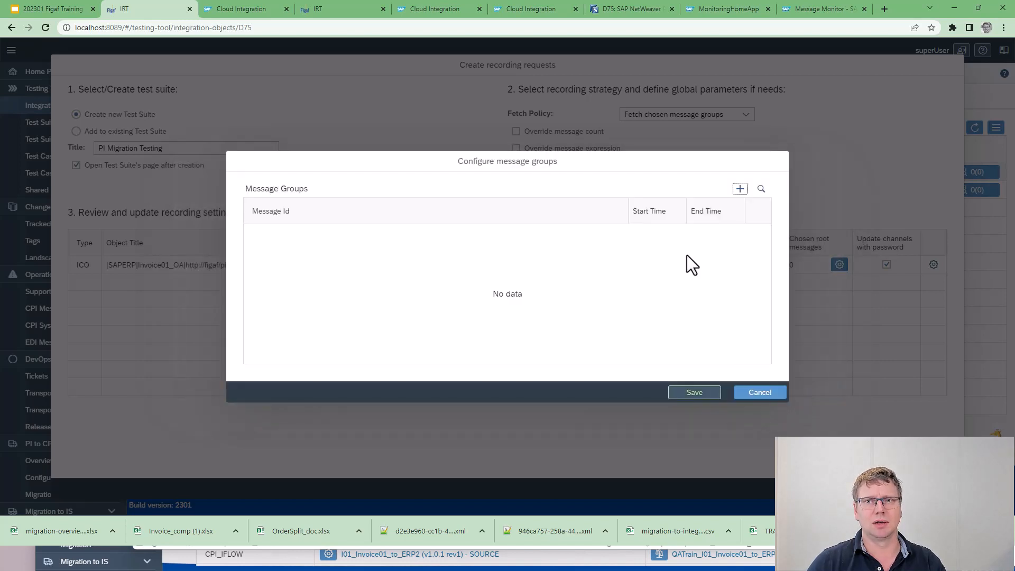
click(740, 189)
click(645, 306)
click(737, 394)
Set the fetch policy to Fetch future messages and override the message expression with ForMigration
click(737, 117)
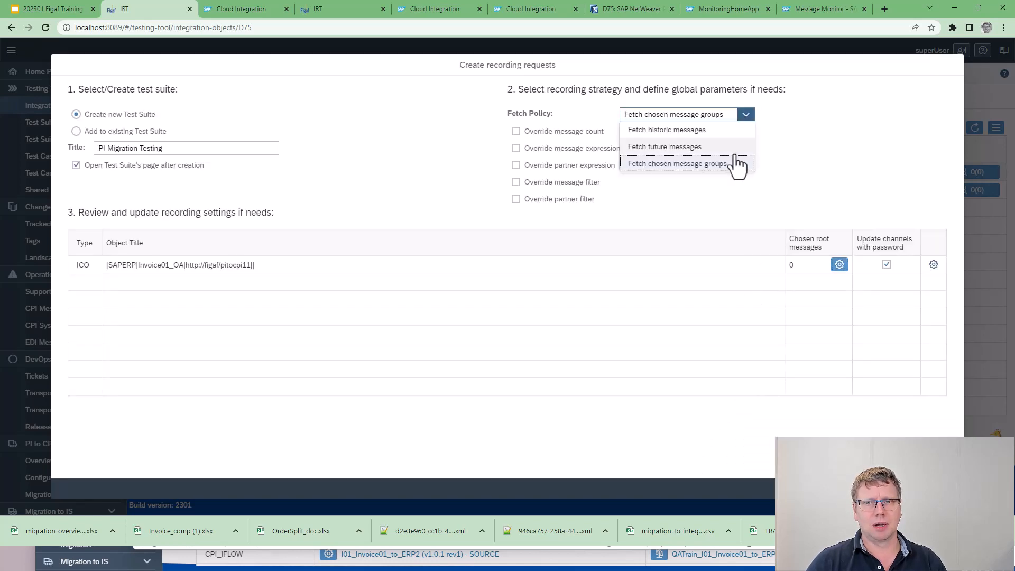
click(671, 148)
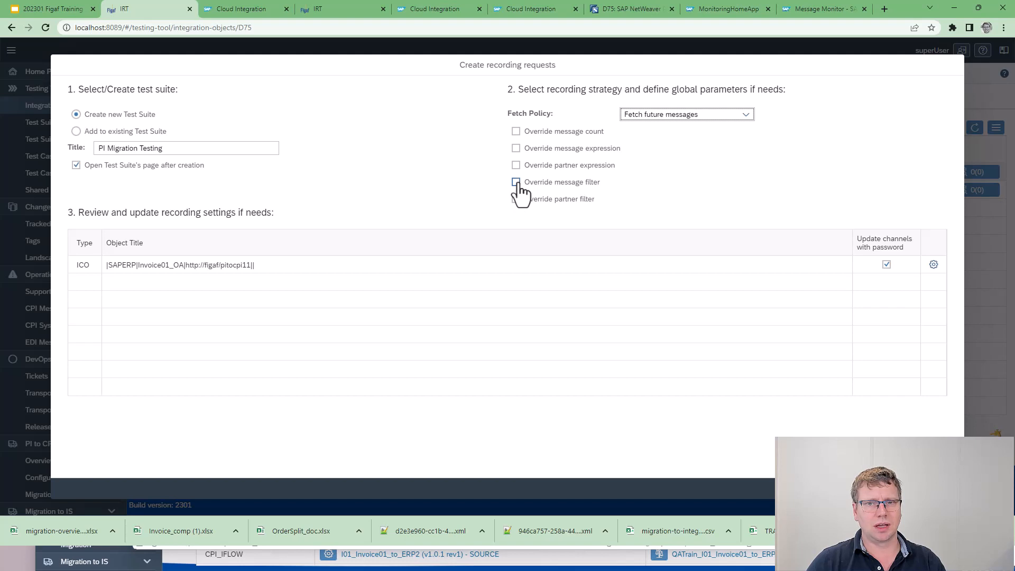
click(516, 150)
click(636, 165)
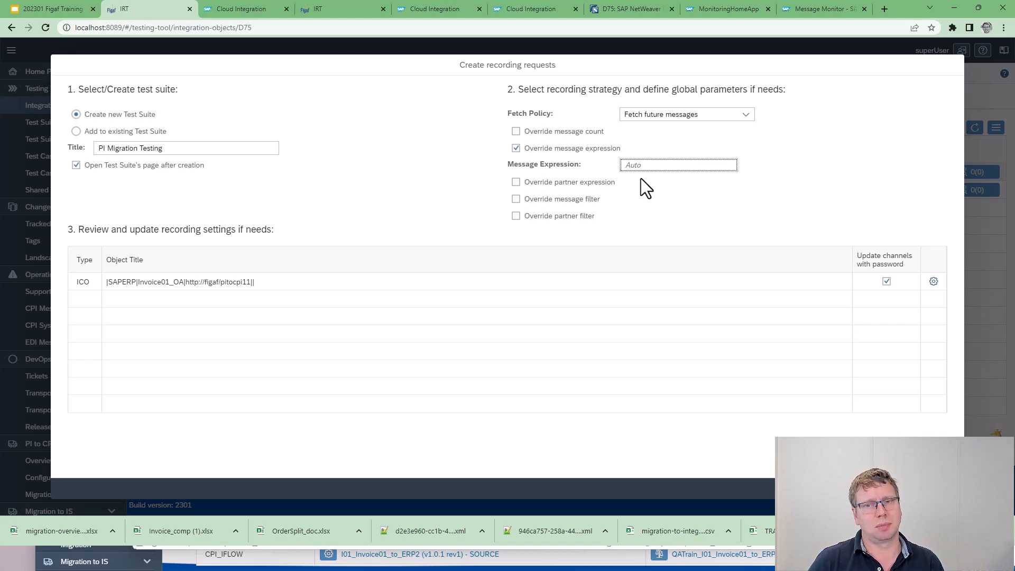
text(For)
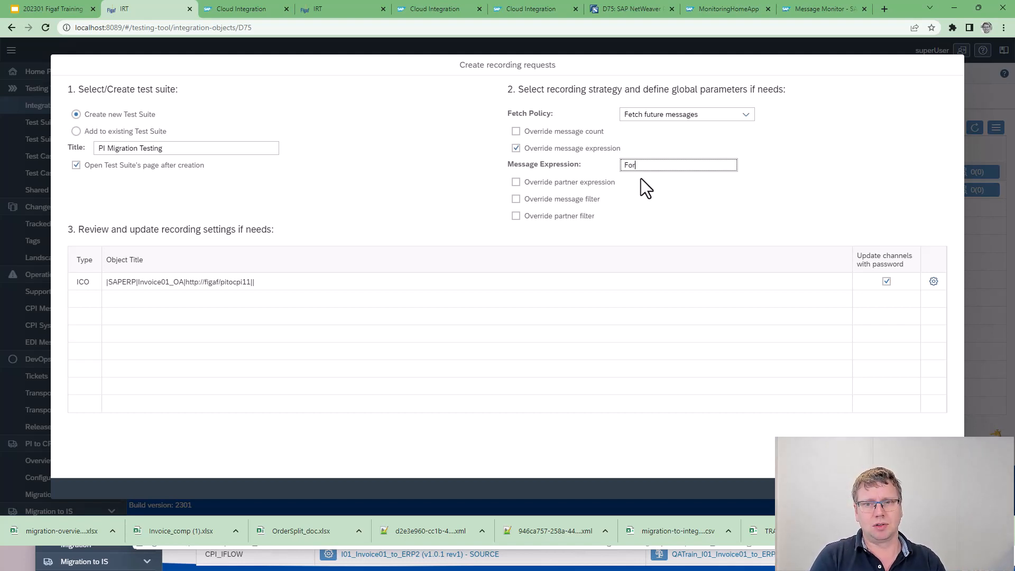
text(Migration)
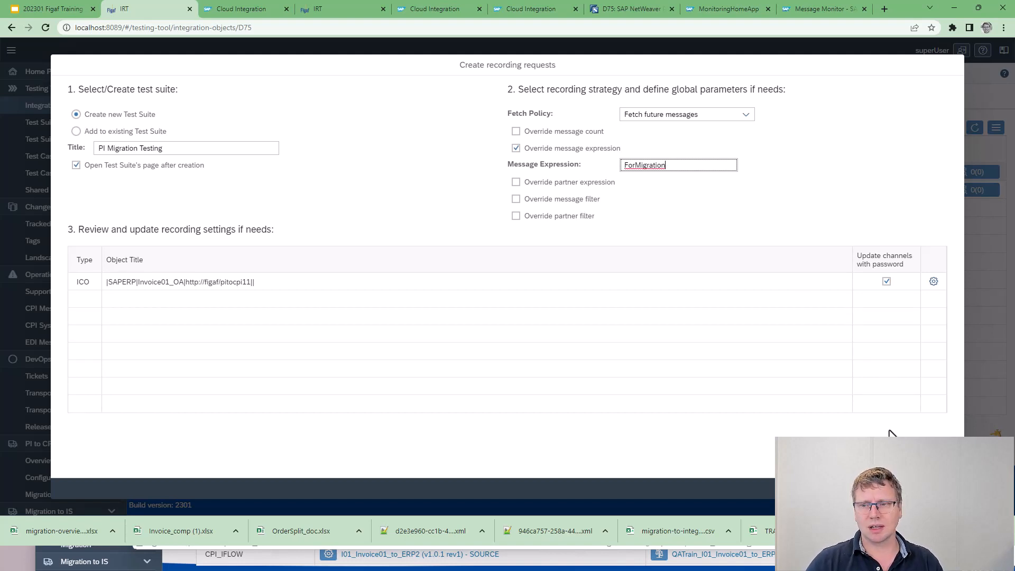
click(902, 489)
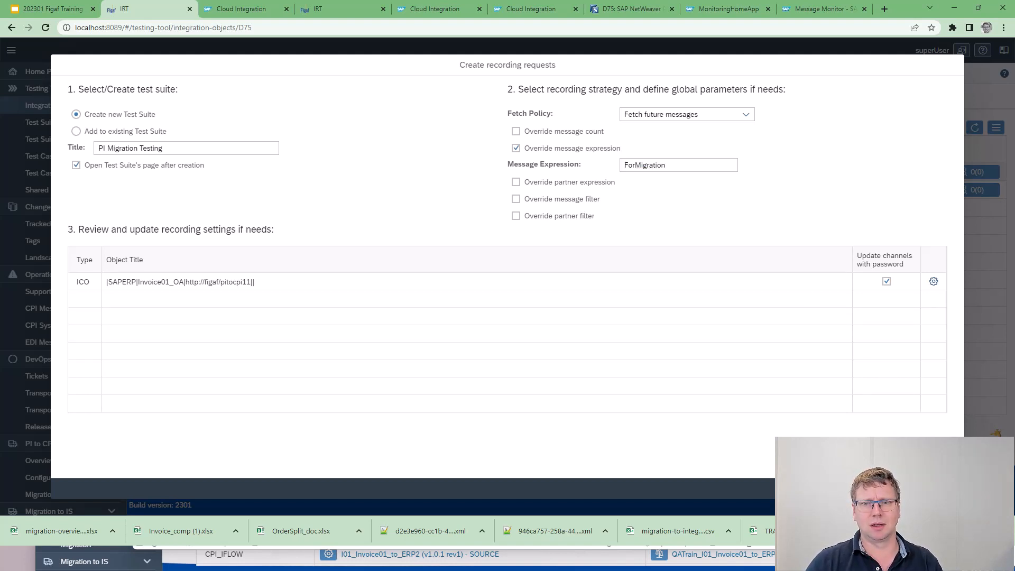
Review the overridden recording configuration of the Invoice01_OA object and cancel the recording request
click(934, 282)
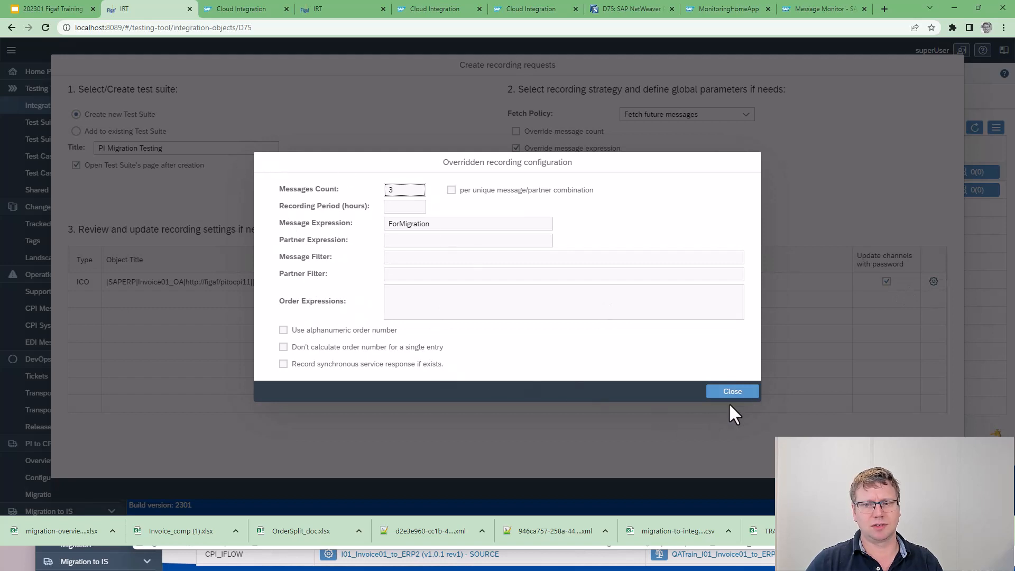
click(736, 390)
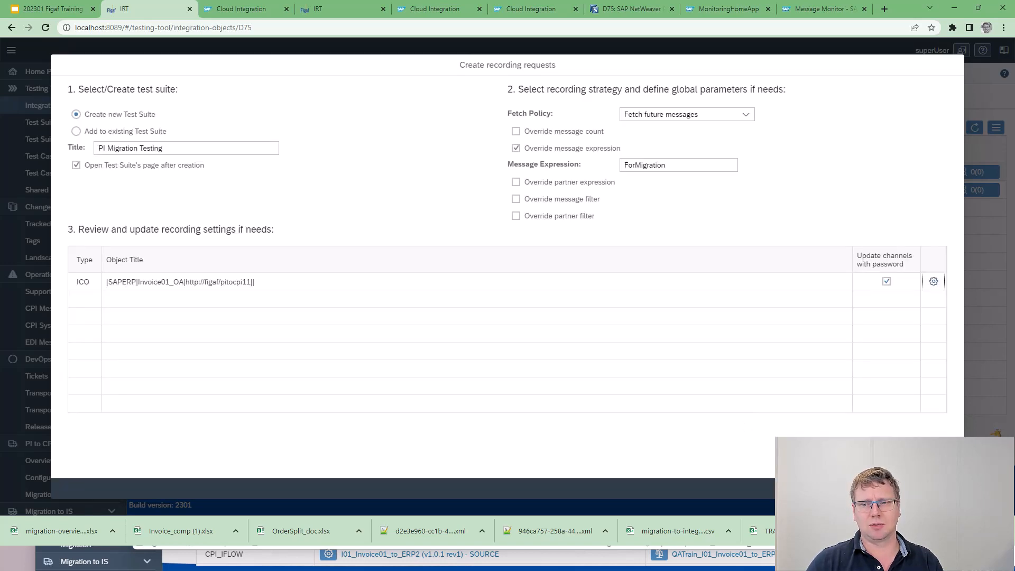
click(944, 489)
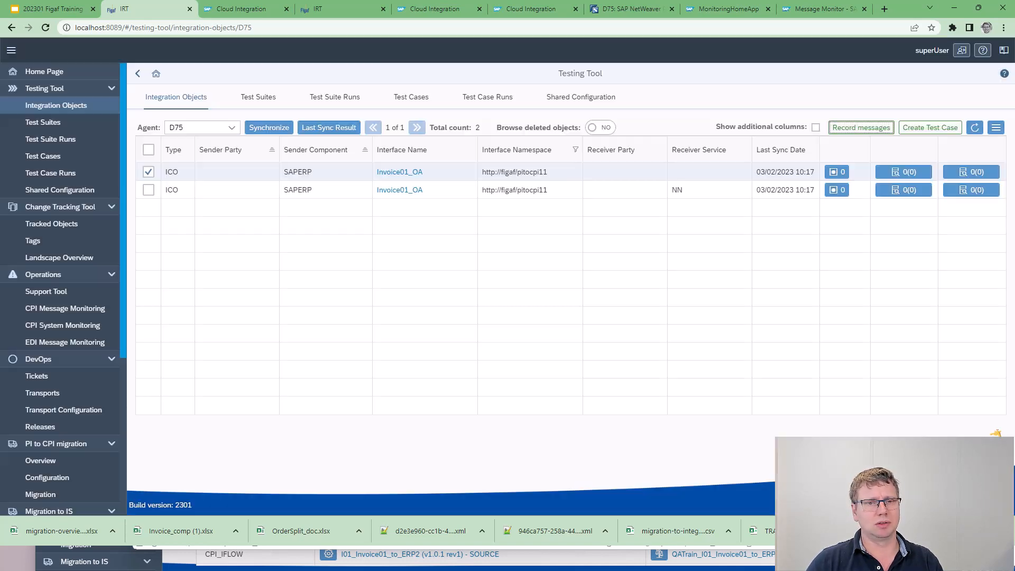
Open the details of the Invoice01_OA object without a receiver service and override its scenario type with EO
click(401, 173)
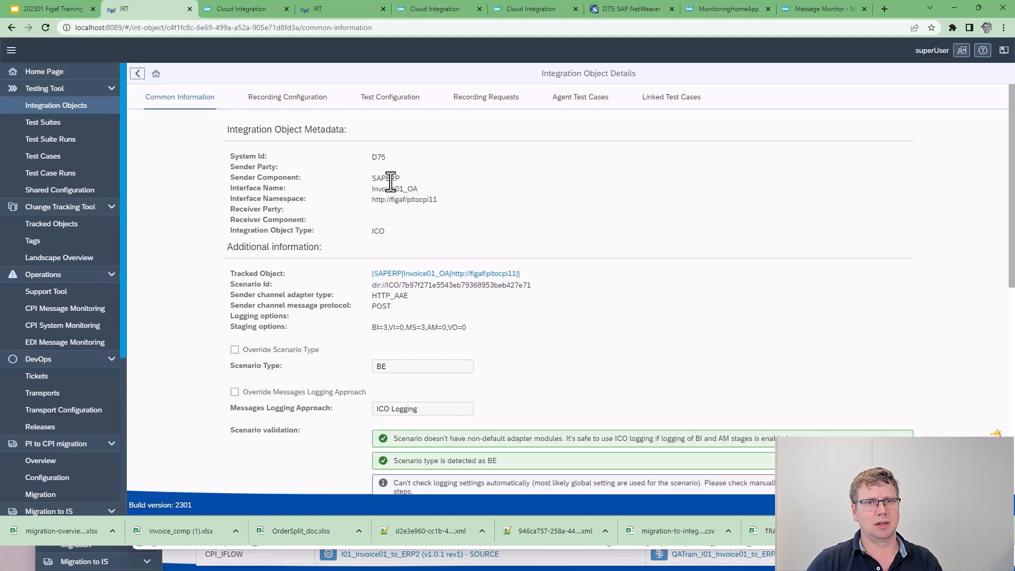
scroll(274, 307, down, 1)
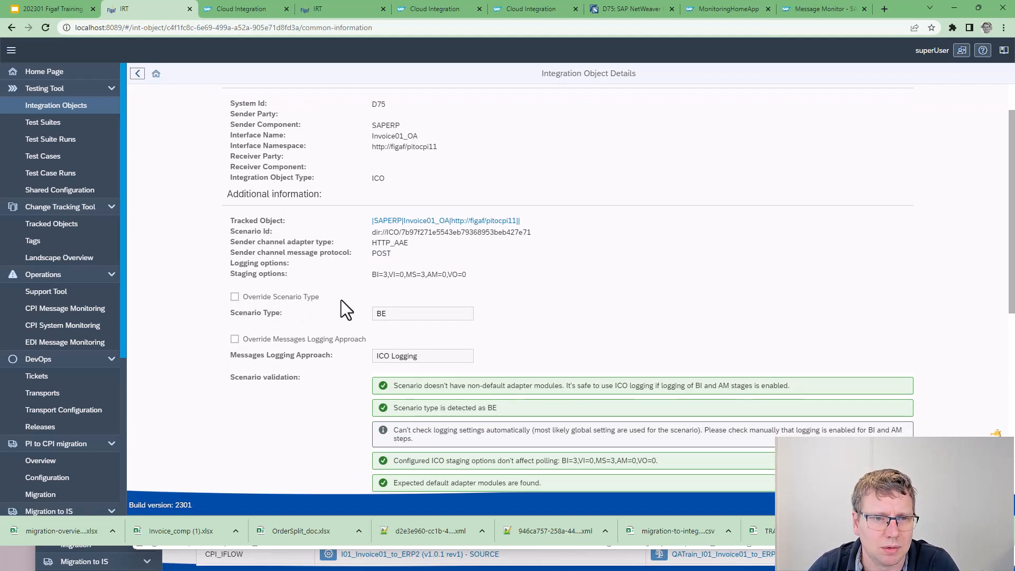
click(297, 299)
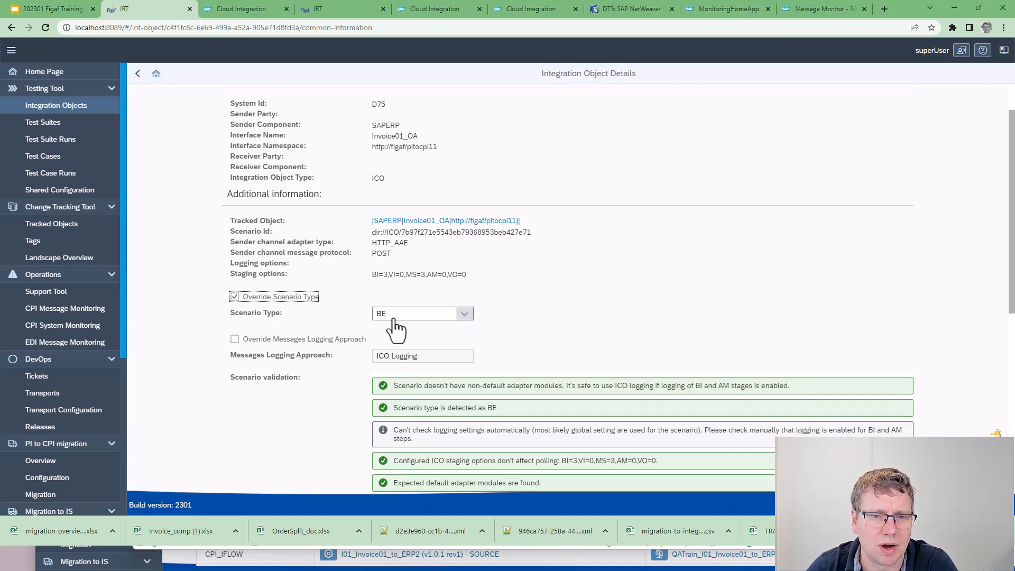
click(464, 313)
click(423, 346)
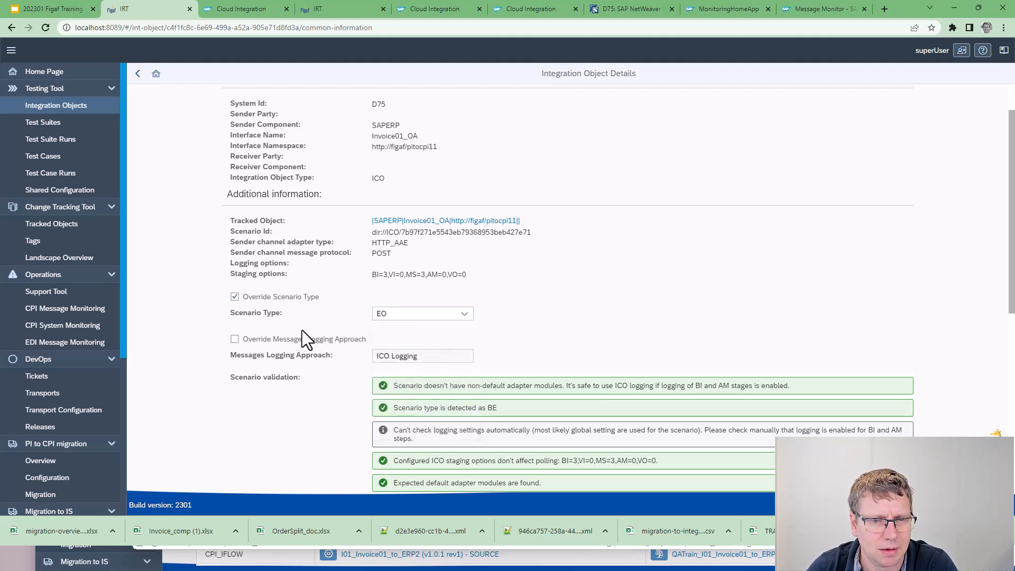
scroll(299, 331, down, 1)
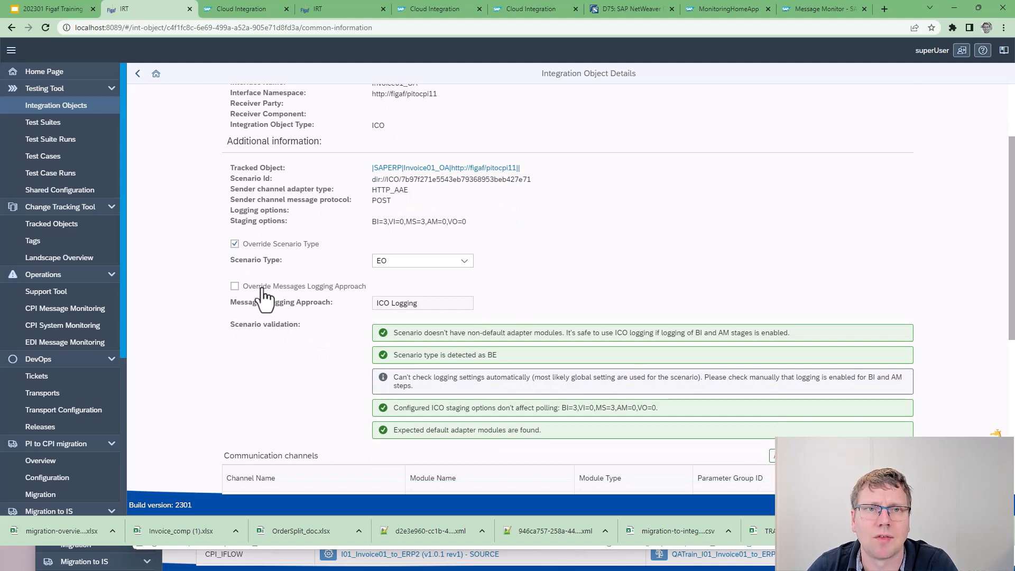
Switch to the other open IRT page and bring up the list of configured agents
click(348, 5)
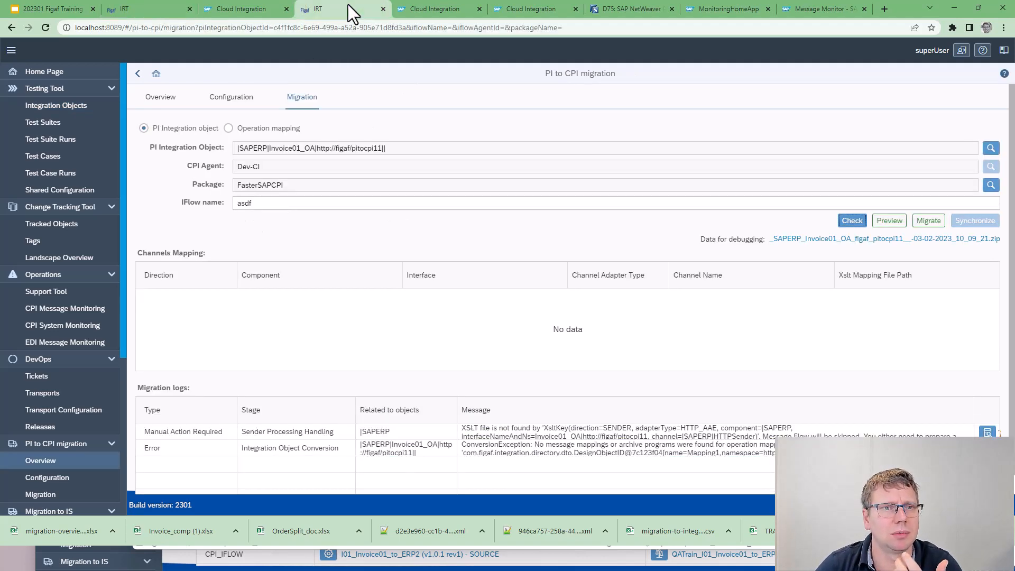
click(42, 464)
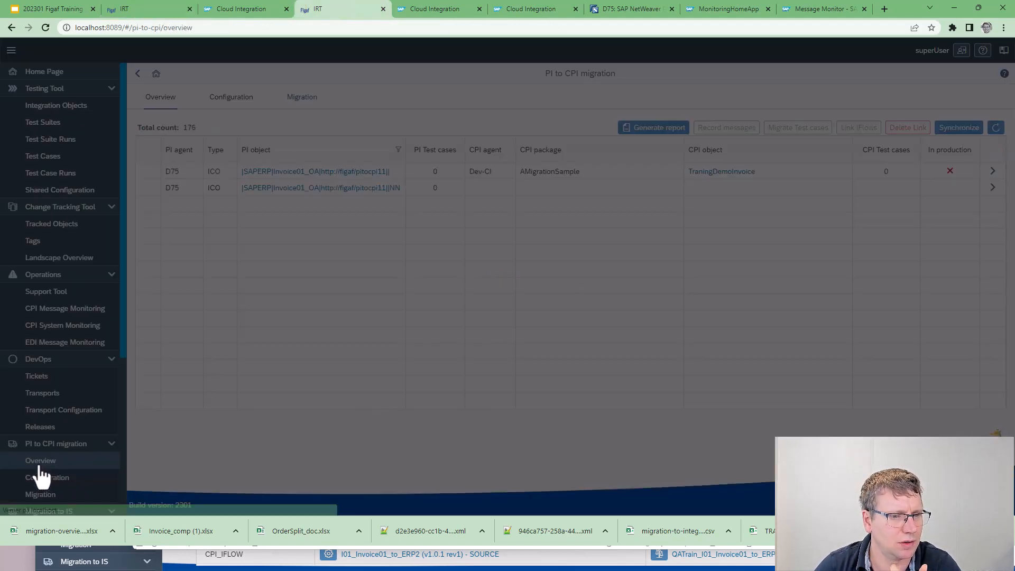
scroll(51, 488, down, 2)
click(43, 458)
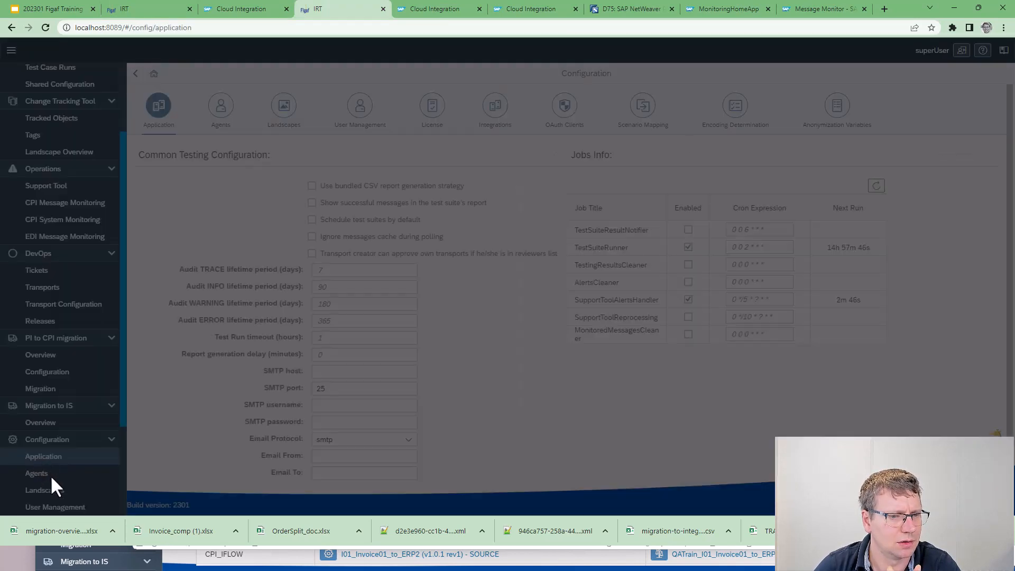
click(50, 474)
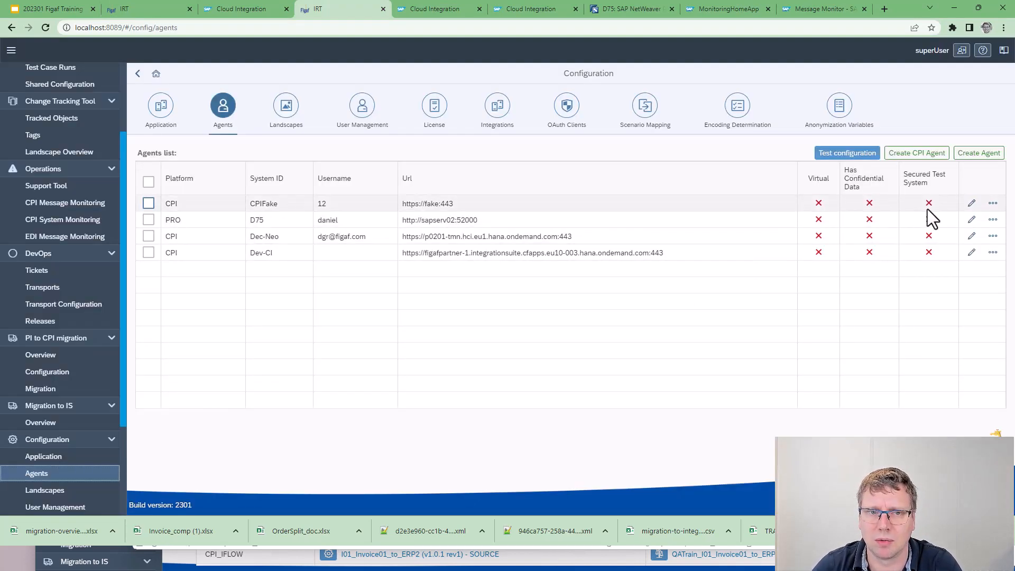
Review the messages logging approach options in the settings of agent D75 and close them without saving changes
click(972, 220)
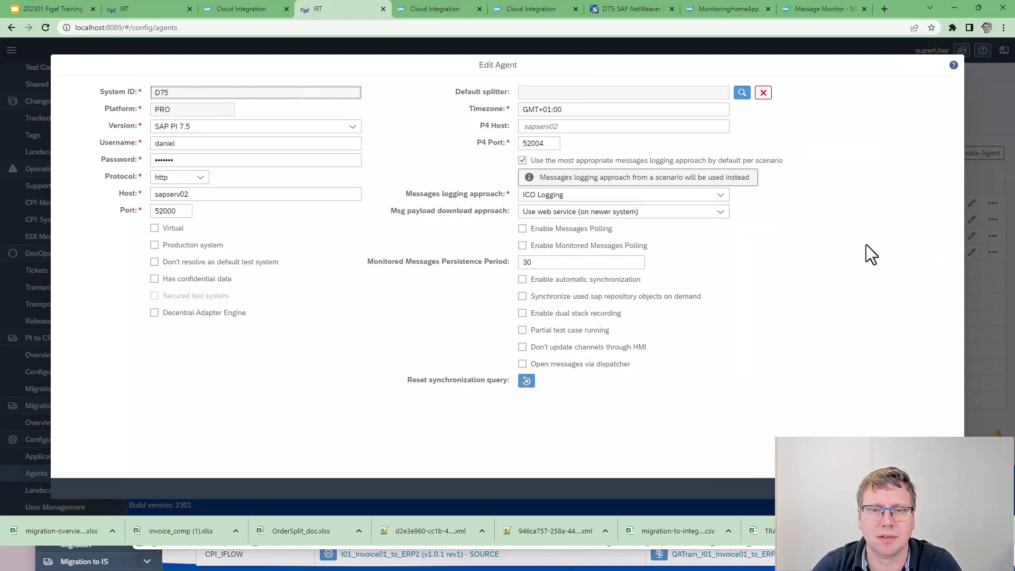
click(554, 197)
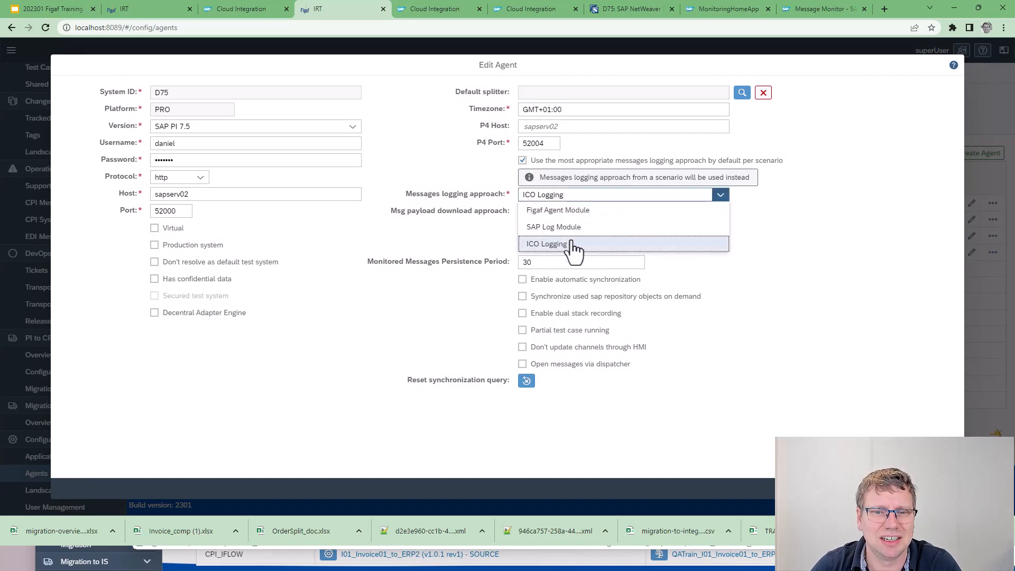
mouse_move(574, 251)
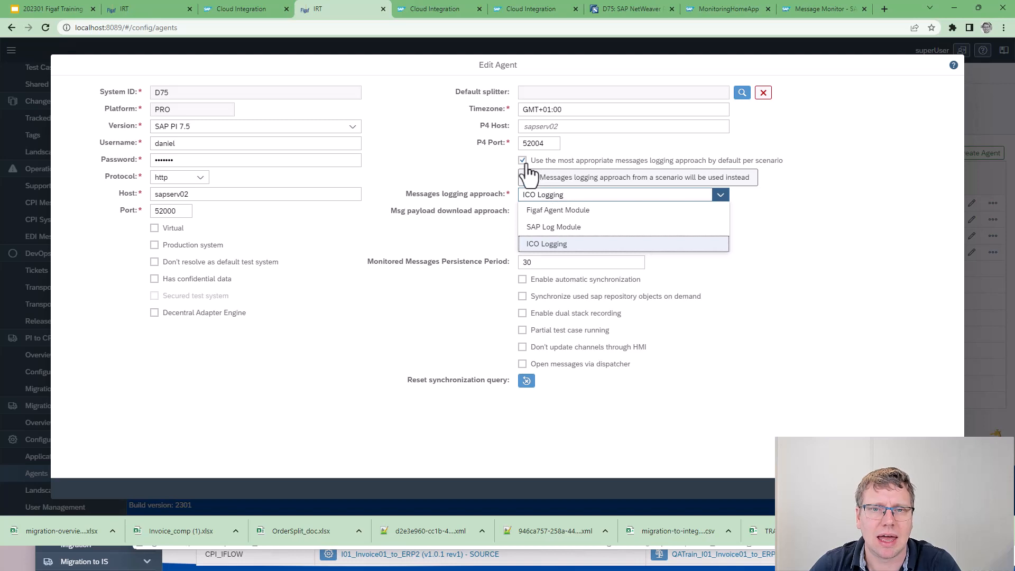
mouse_move(563, 231)
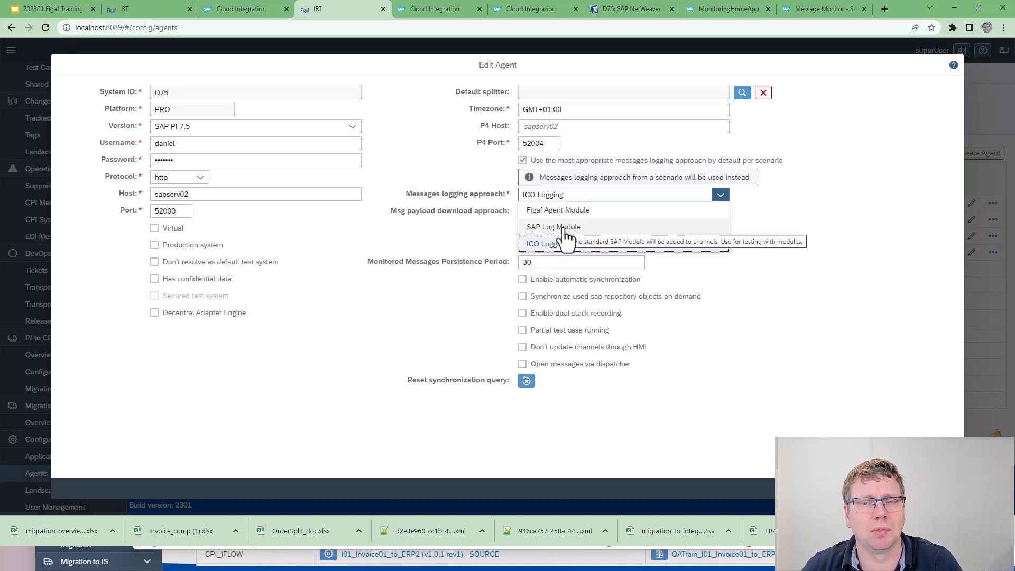
click(944, 489)
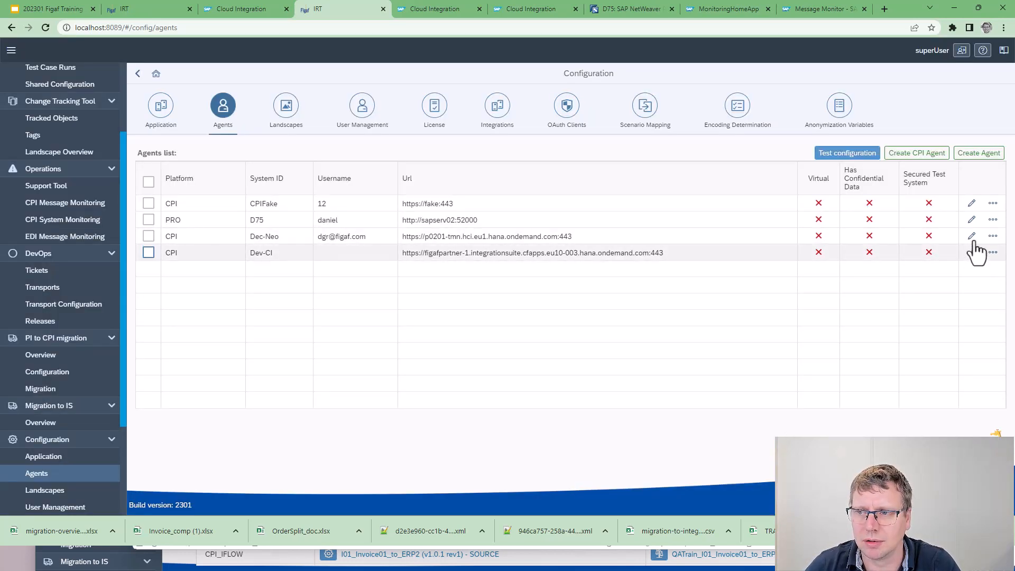
click(973, 221)
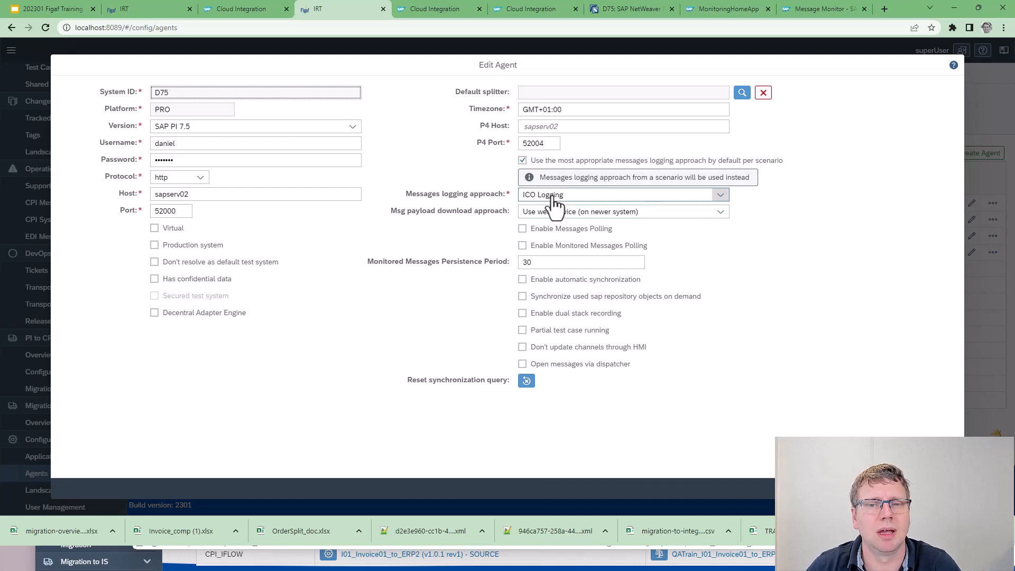
click(553, 198)
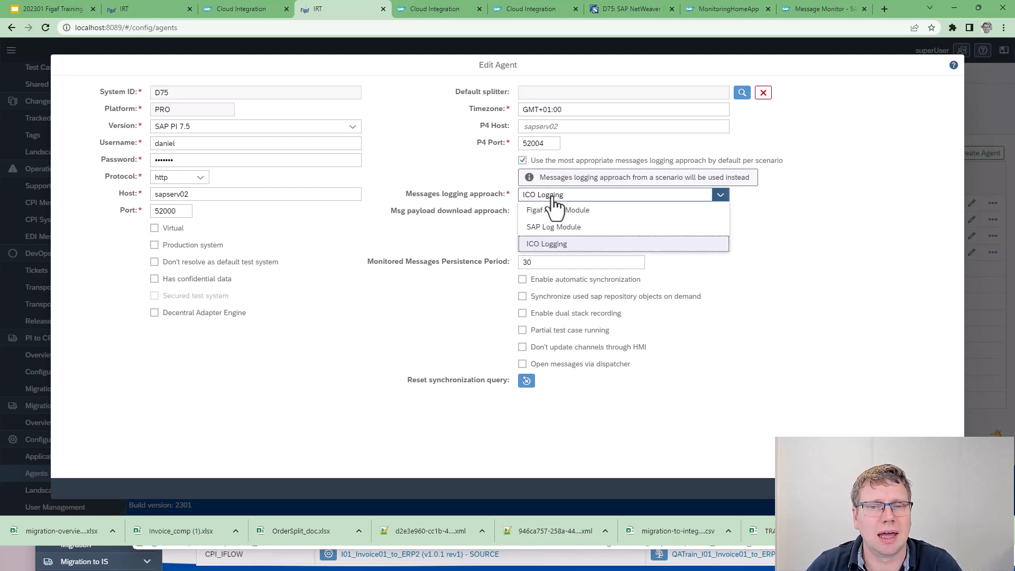
click(558, 244)
key(Escape)
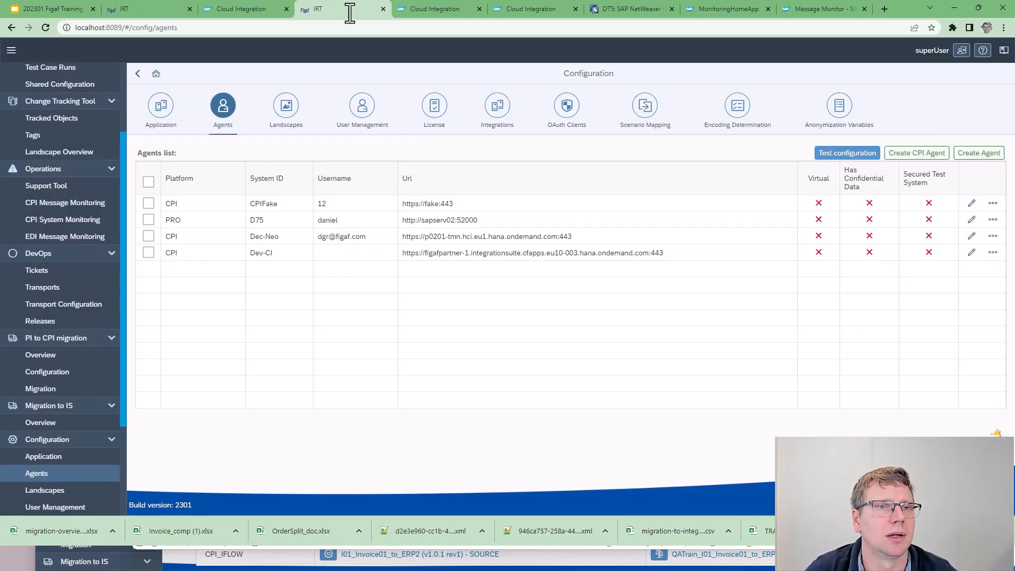
Switch back to the Invoice01_OA object details and examine its messages logging approach and the HTTPSender channel's modules
click(128, 5)
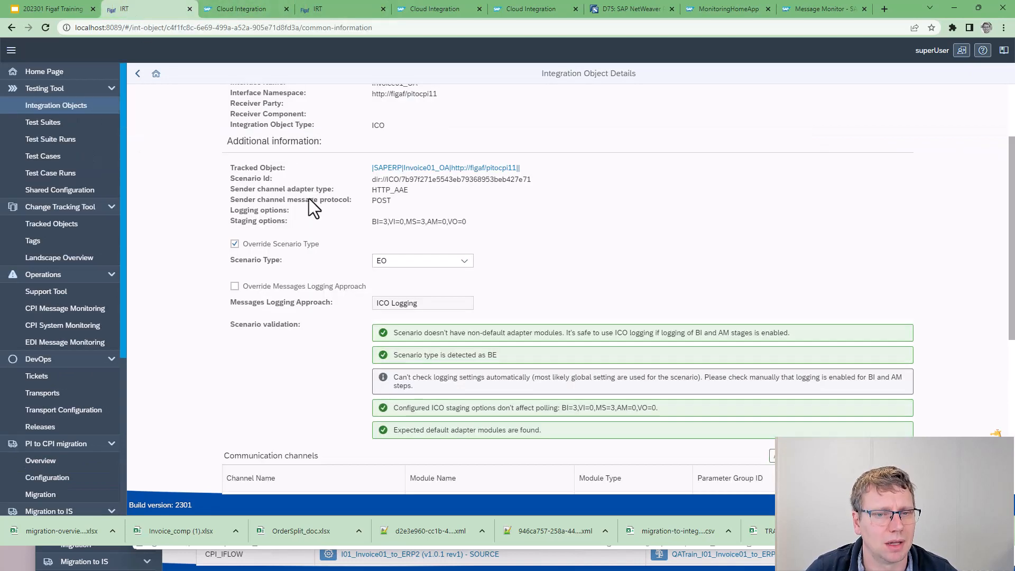
click(402, 304)
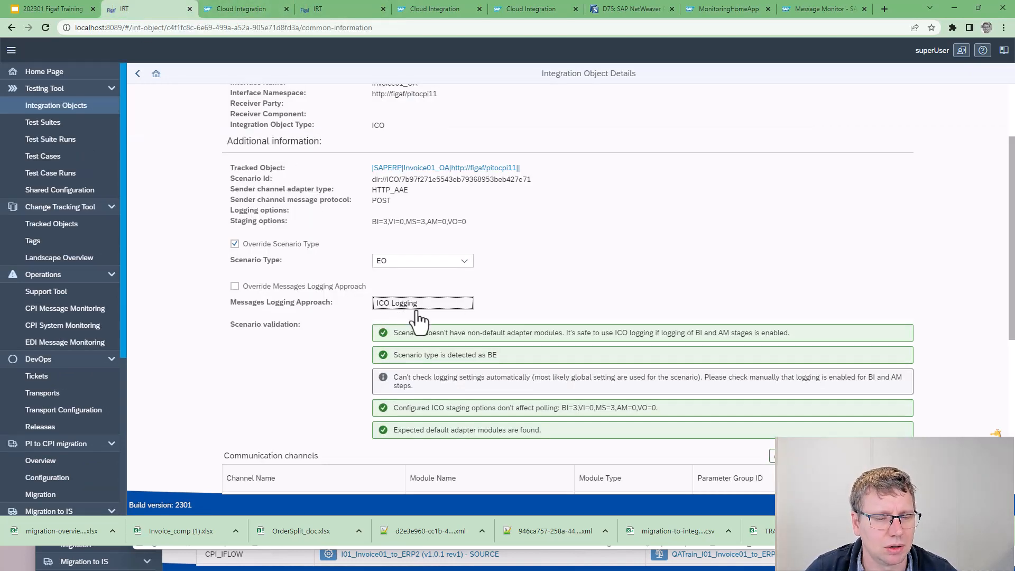
scroll(353, 317, down, 1)
scroll(353, 316, down, 5)
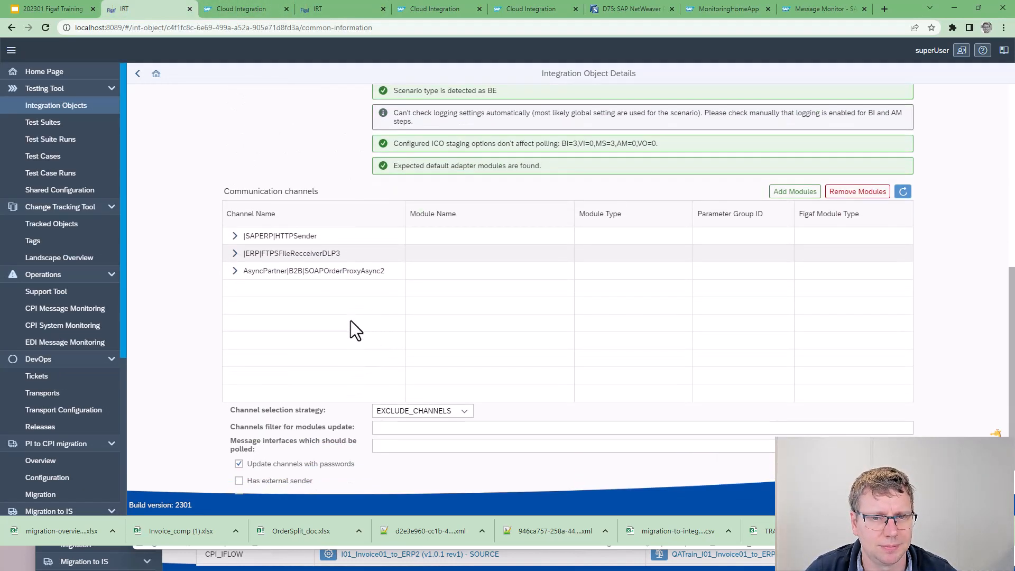
click(234, 235)
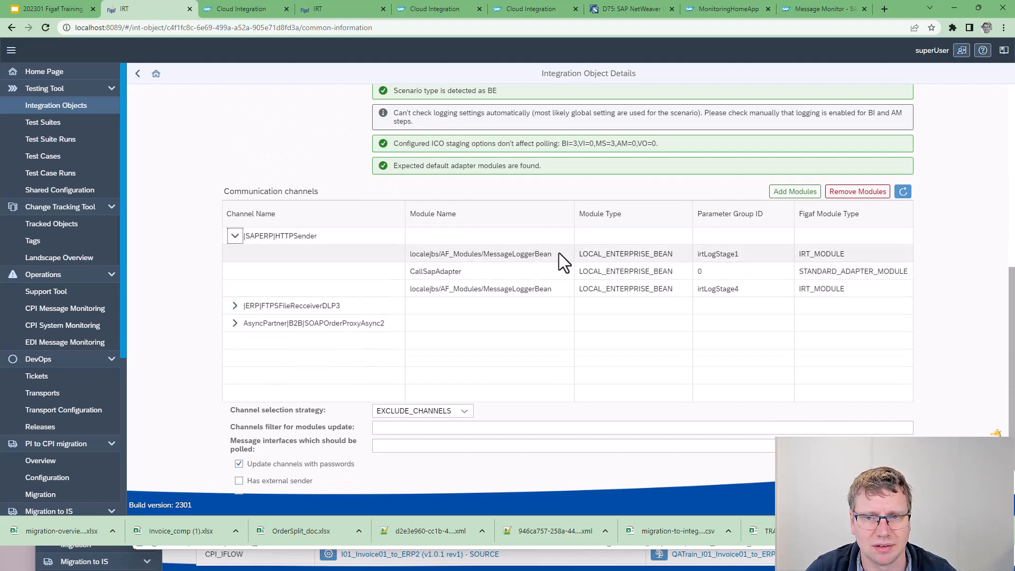
click(510, 257)
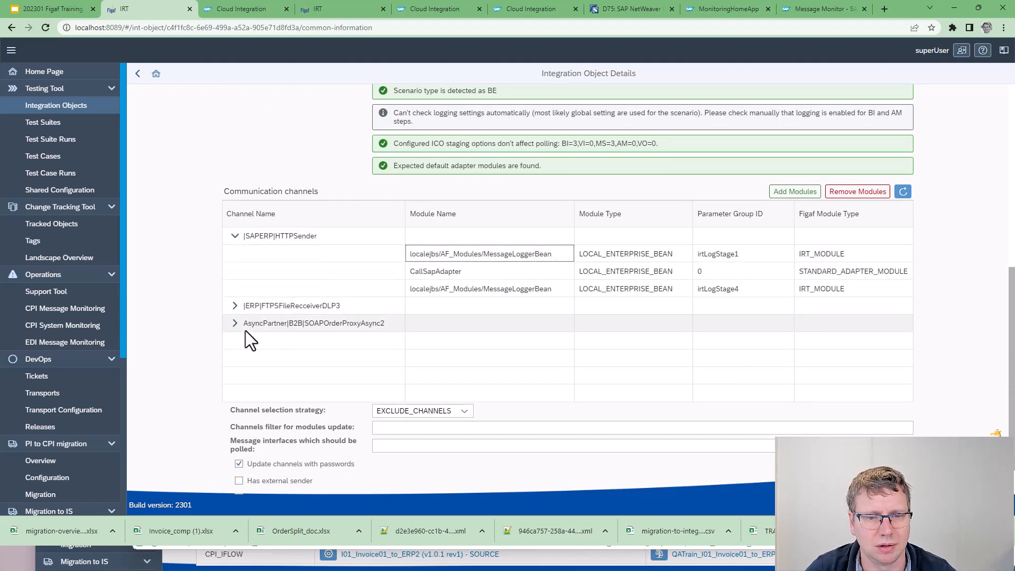
scroll(245, 365, down, 1)
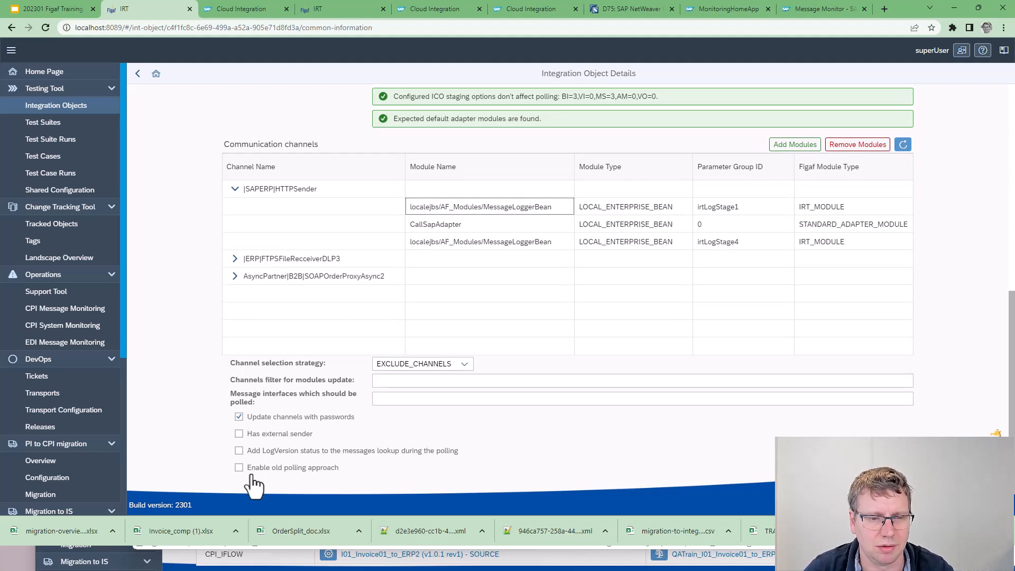
scroll(474, 373, up, 5)
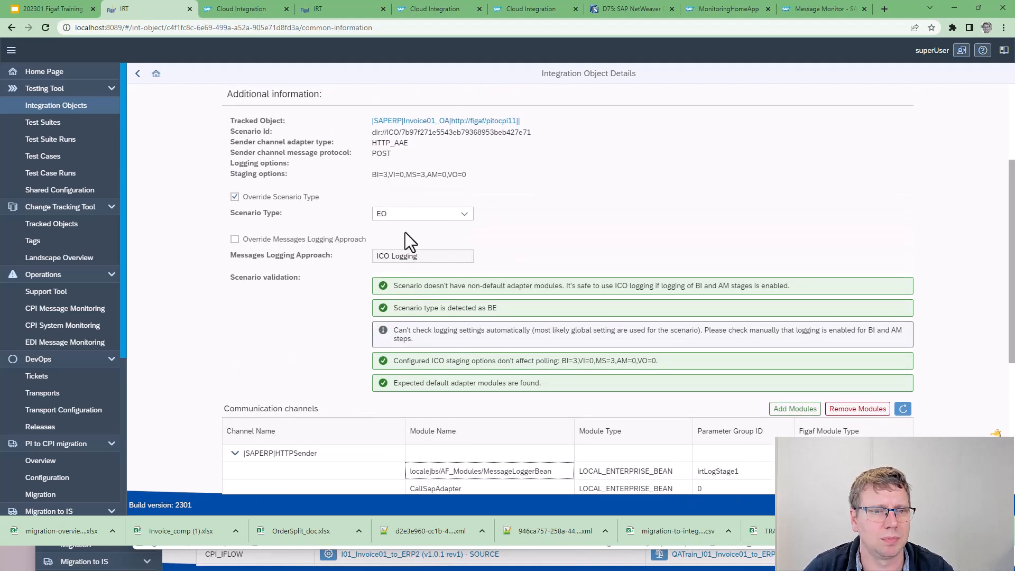
Save the changed settings of the Invoice01_OA integration object
scroll(408, 227, down, 5)
click(899, 494)
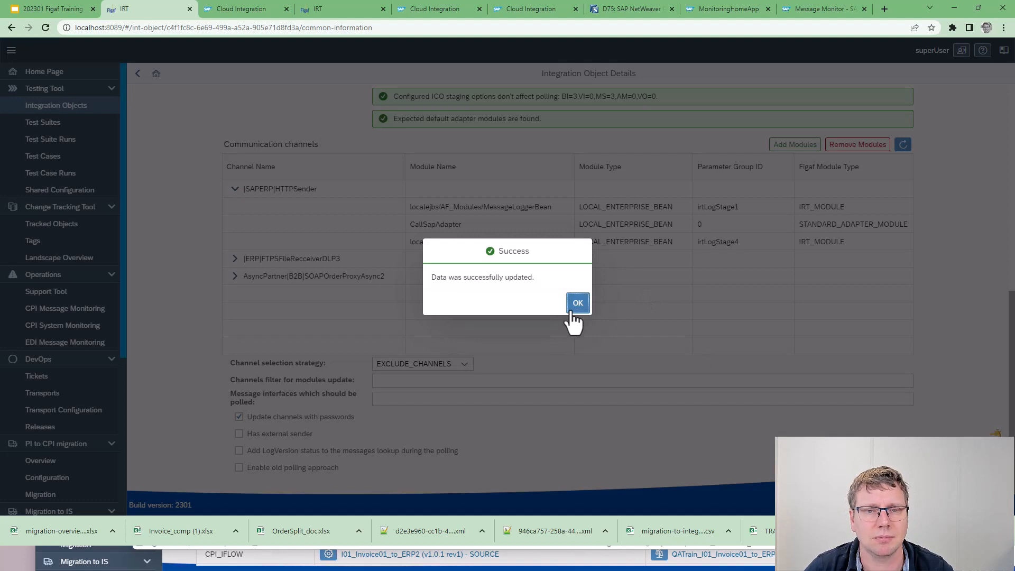
click(573, 312)
Return to the integration objects list and start a message recording request for the Invoice01_OA object without a receiver service
click(138, 78)
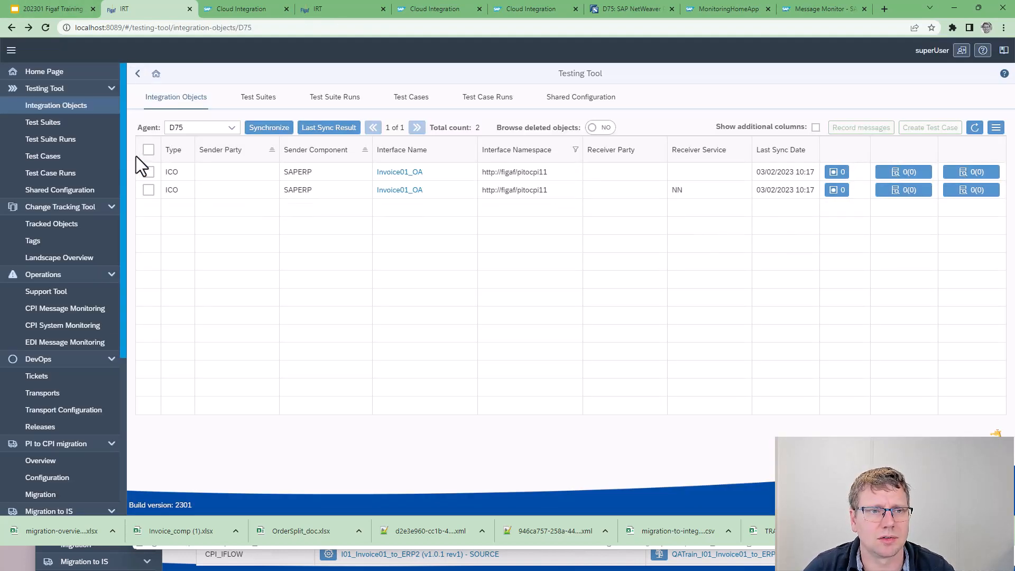
click(149, 171)
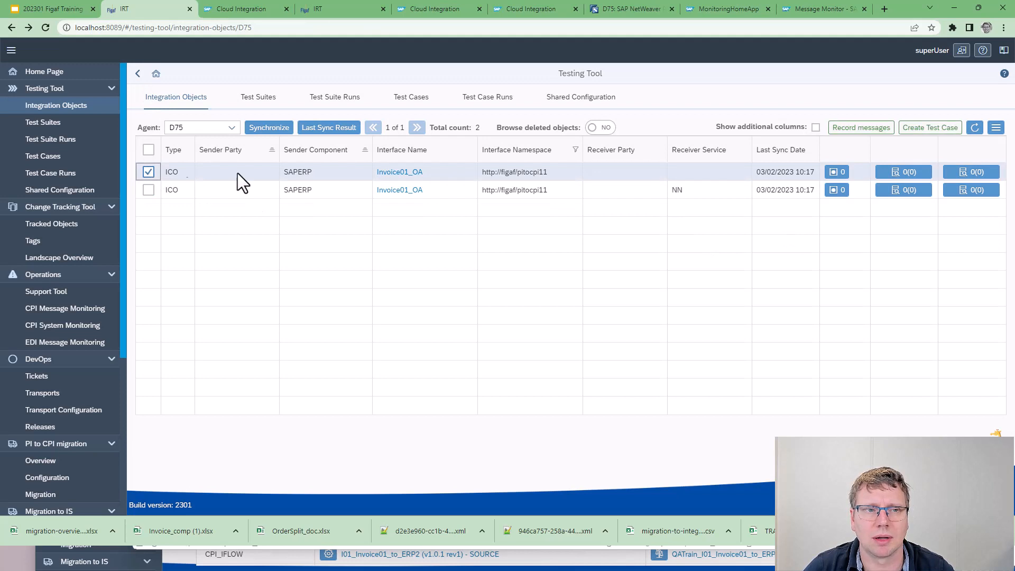
click(848, 130)
click(144, 132)
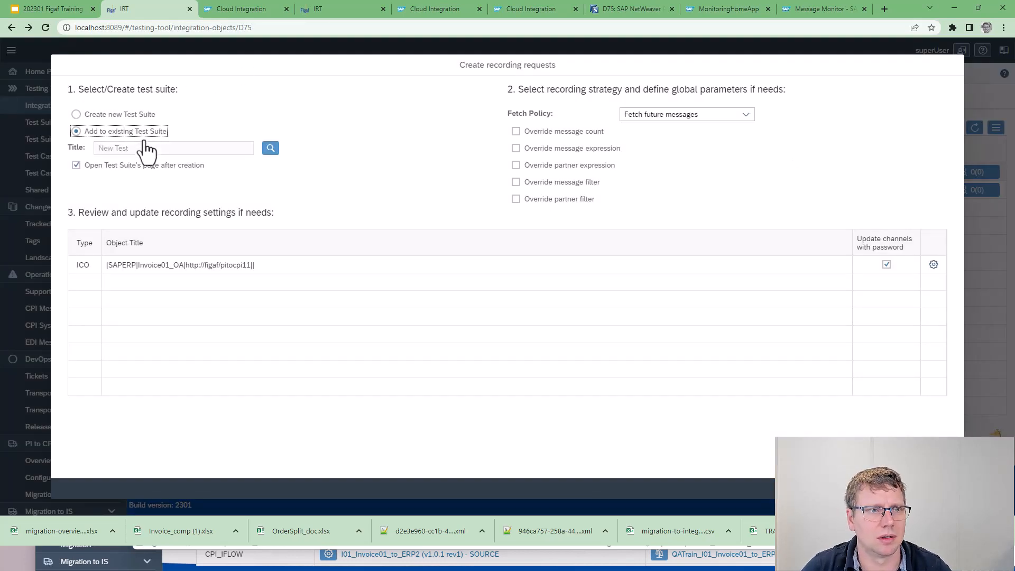
click(273, 149)
click(272, 190)
Create the recording request in a new test suite titled PI migraion, with the fetch policy Fetch future messages
click(114, 114)
click(158, 147)
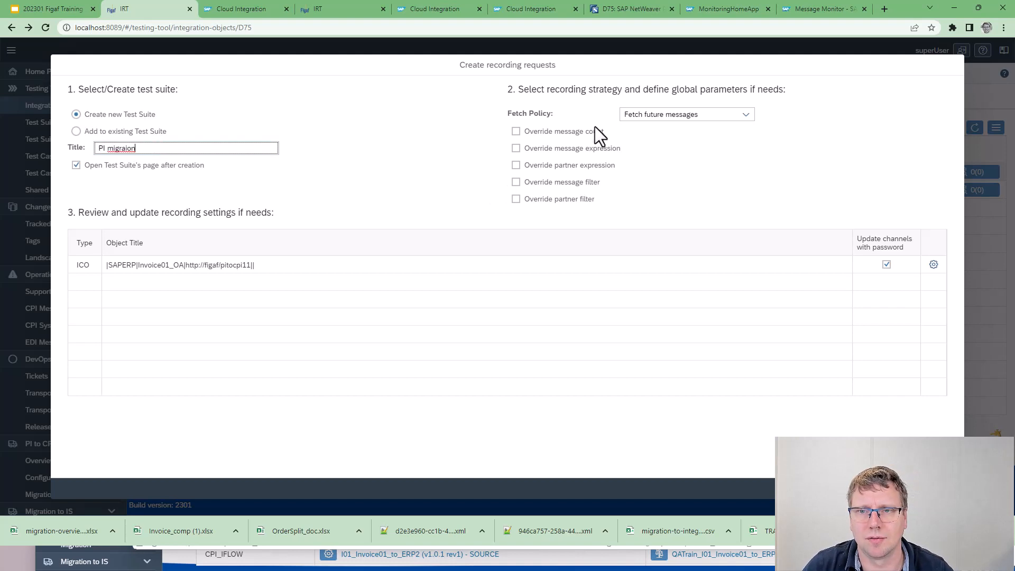
click(906, 489)
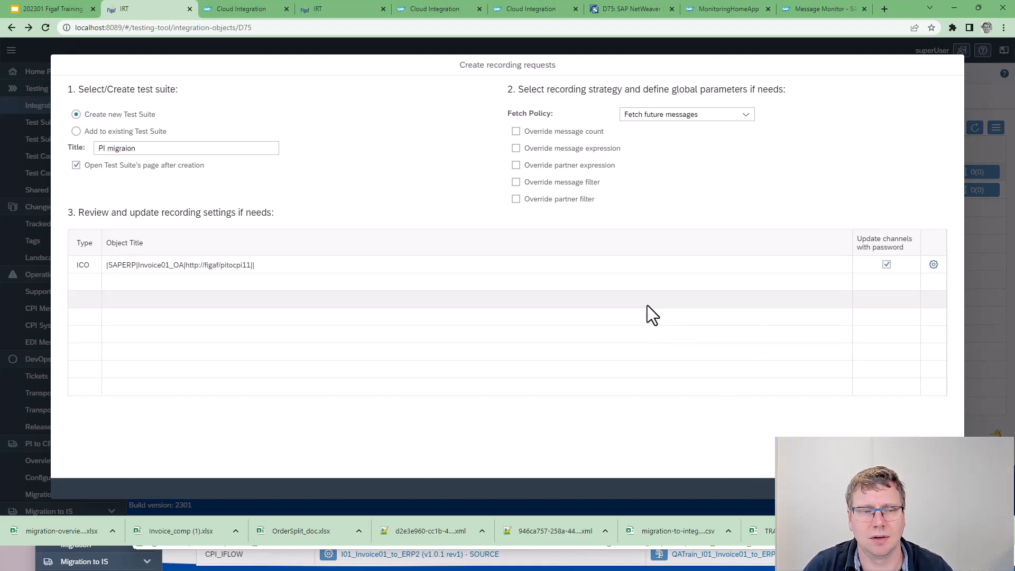
click(912, 488)
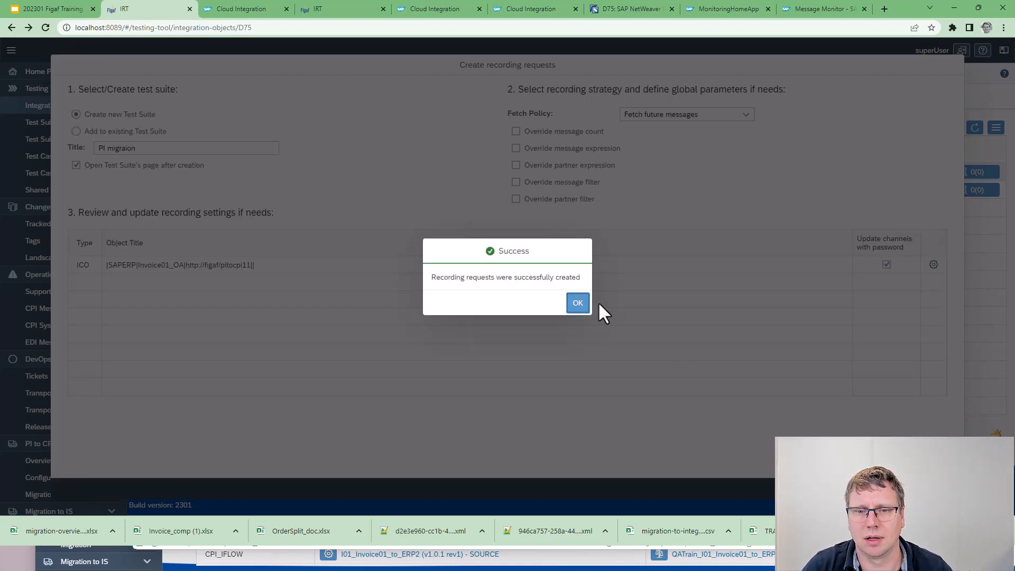
click(576, 300)
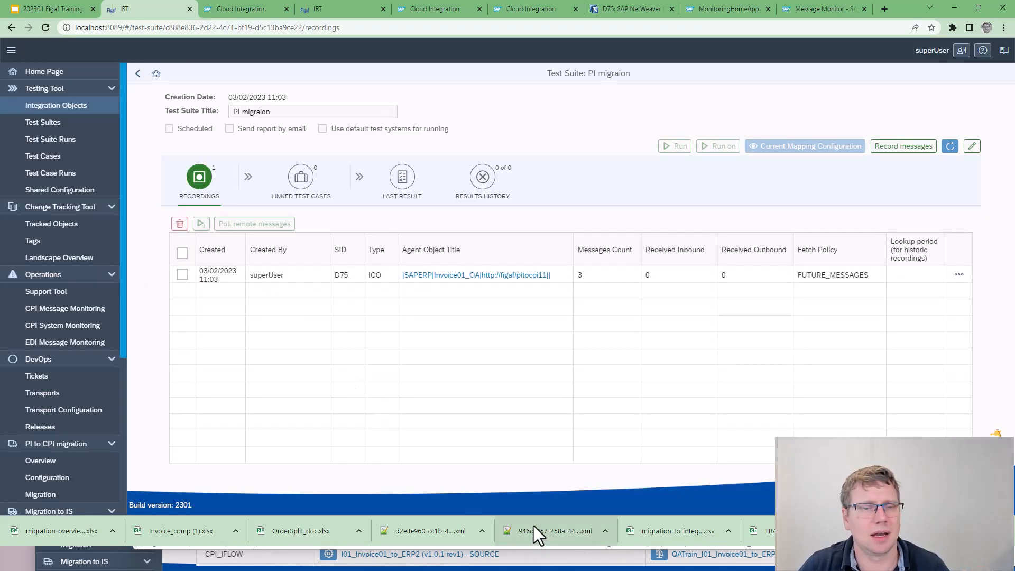
Switch to Postman, send the Invoice01_OA request with qos EO repeatedly, and return to the test suite page
key(alt+Tab)
key(Tab)
key(Tab)
key(Tab)
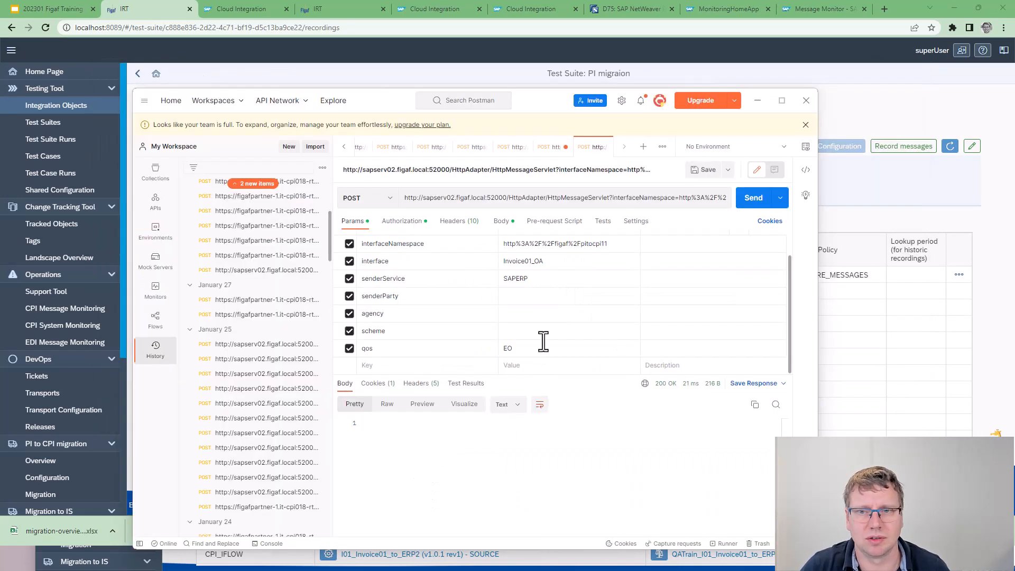
click(746, 203)
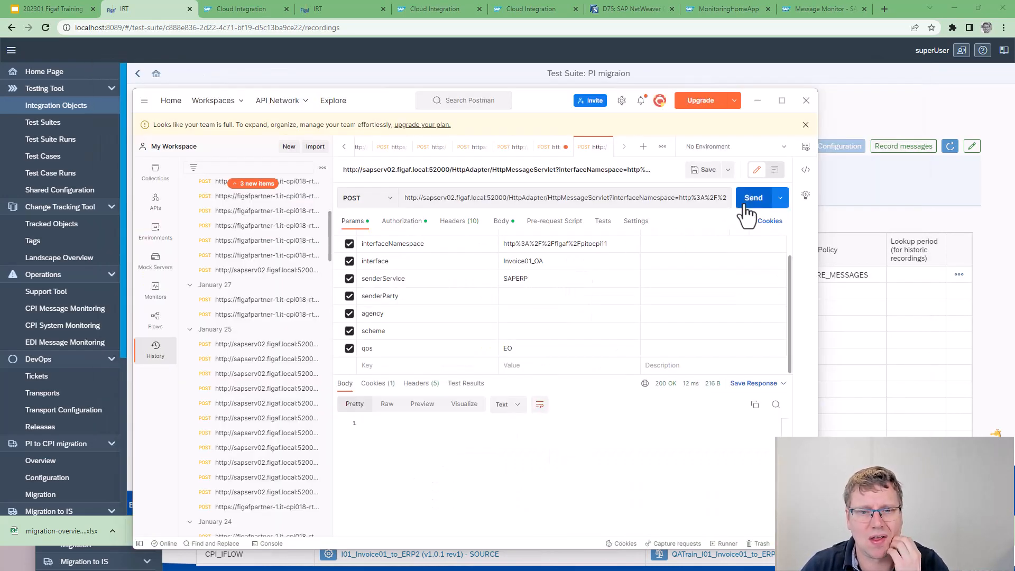
click(746, 207)
click(890, 198)
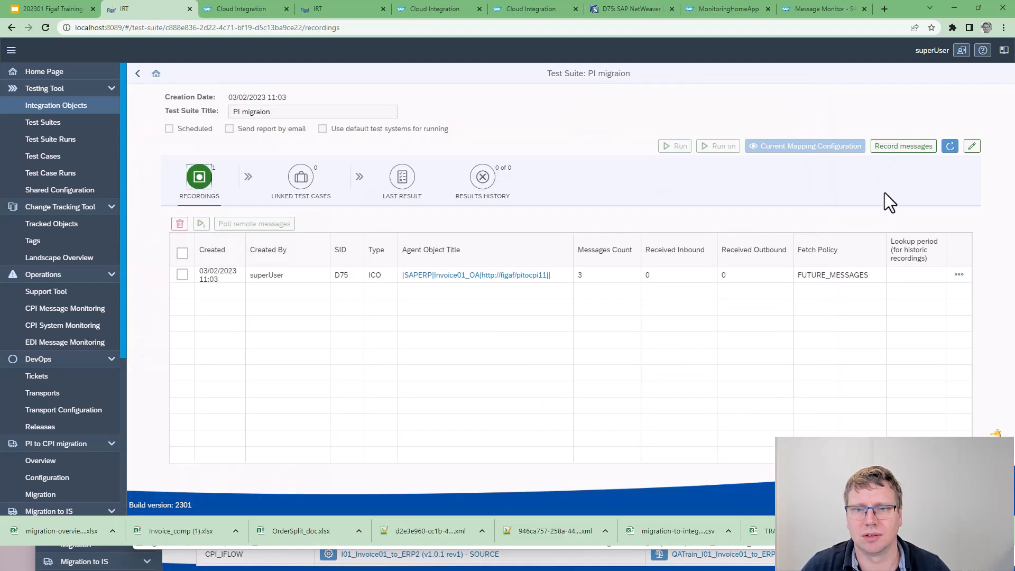
Poll remote messages for the Invoice01_OA recording and examine the first message entry's polling details
click(182, 274)
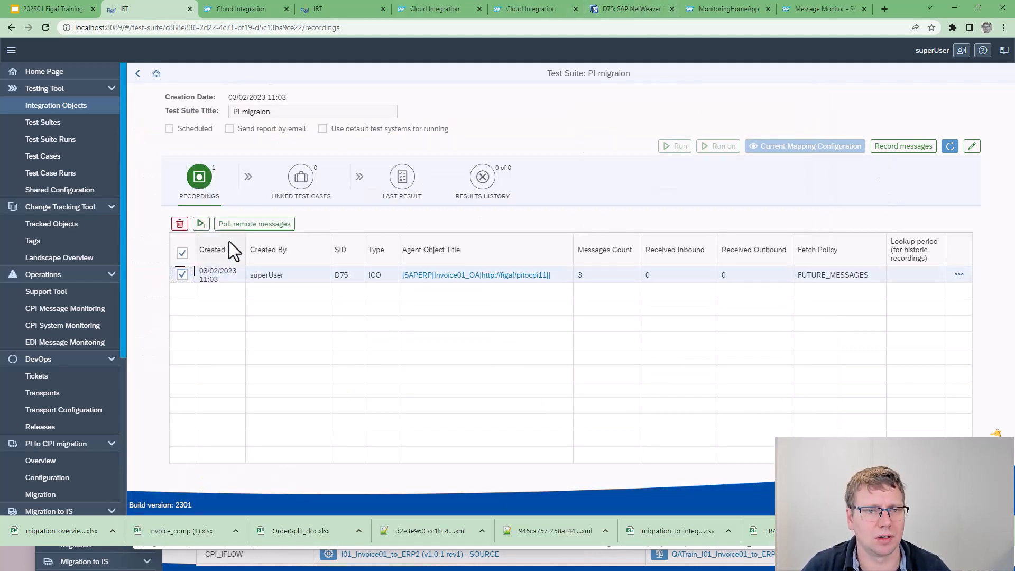
click(238, 225)
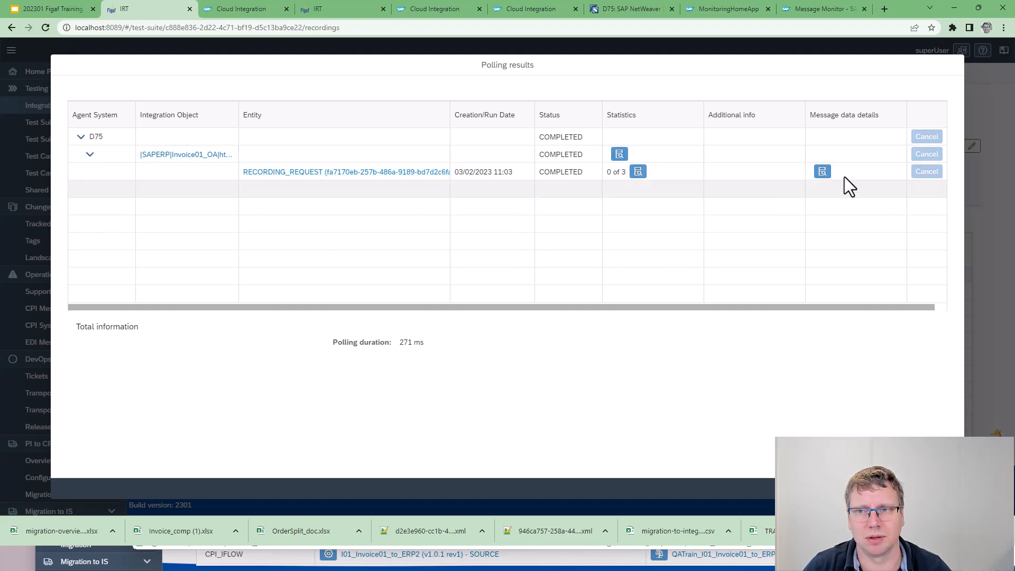
click(823, 172)
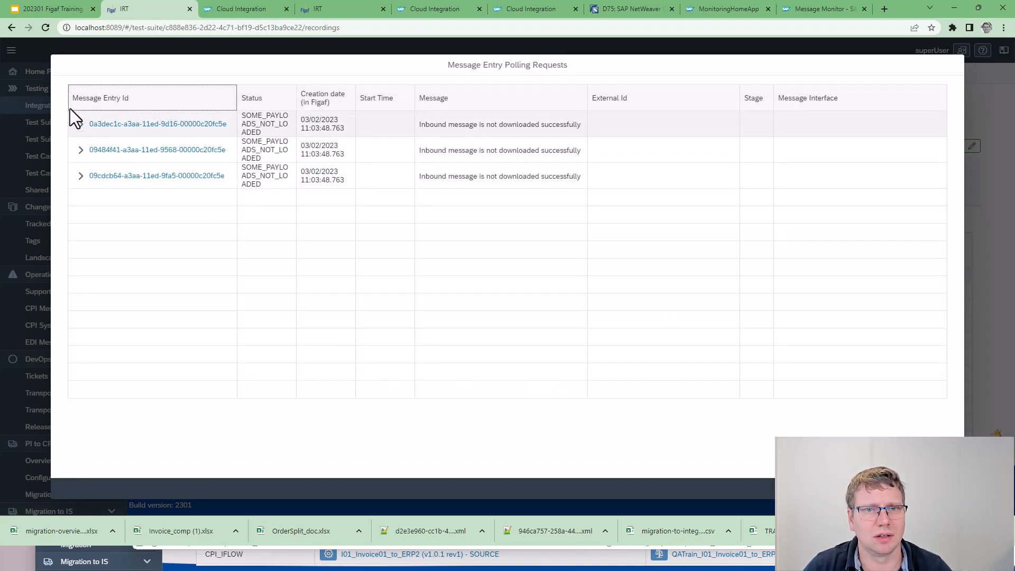
drag(503, 126, 553, 126)
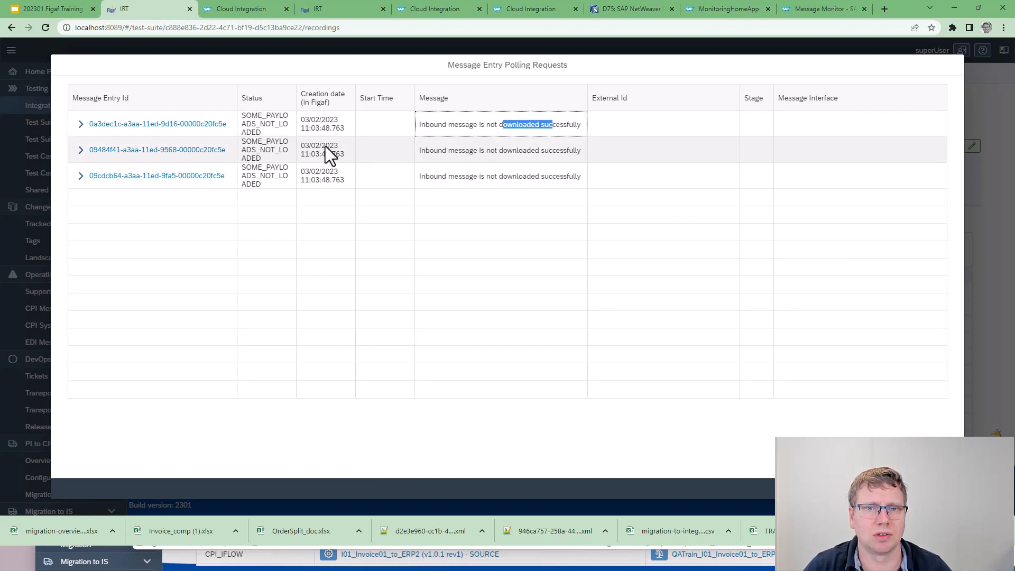
click(80, 124)
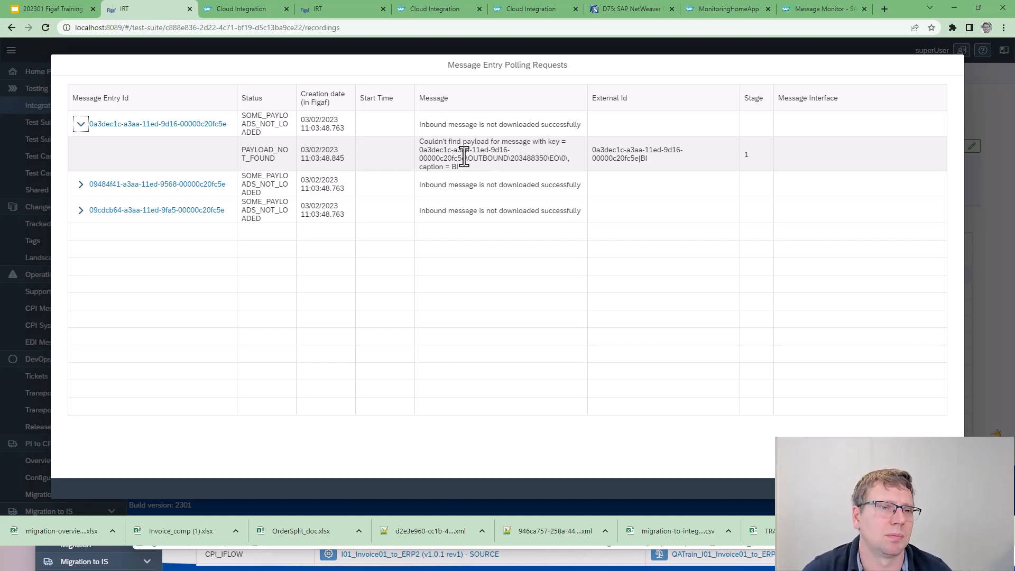
key(Escape)
key(Escape)
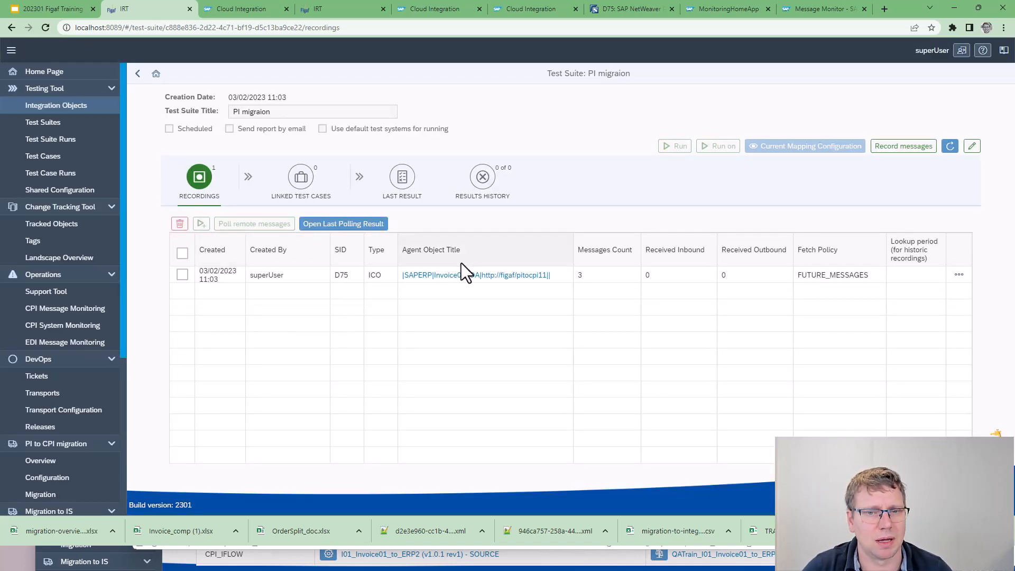
Open the recorded Invoice01_OA object's details and override its messages logging approach with SAP Log Module
click(460, 276)
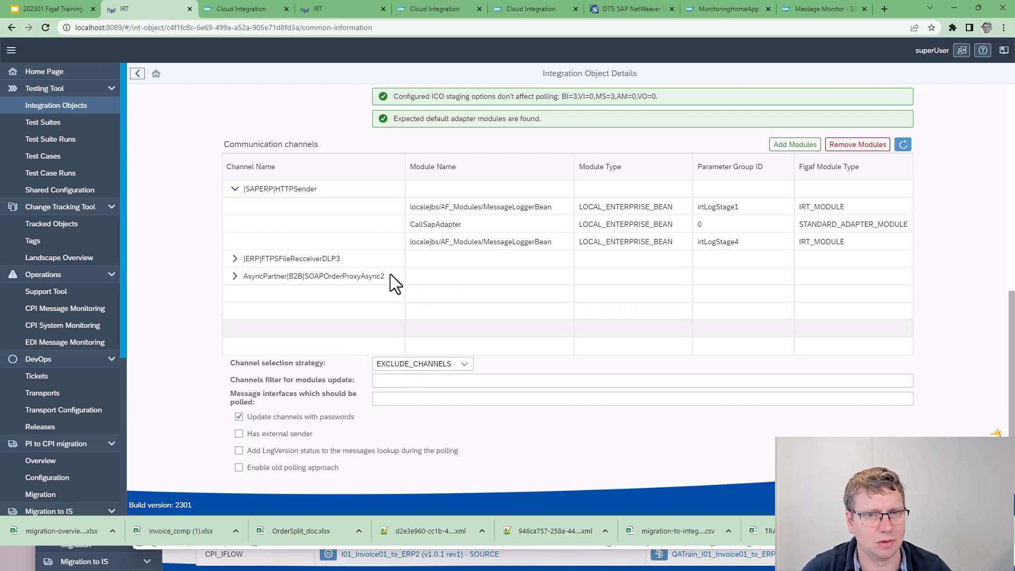
scroll(392, 313, up, 5)
click(331, 187)
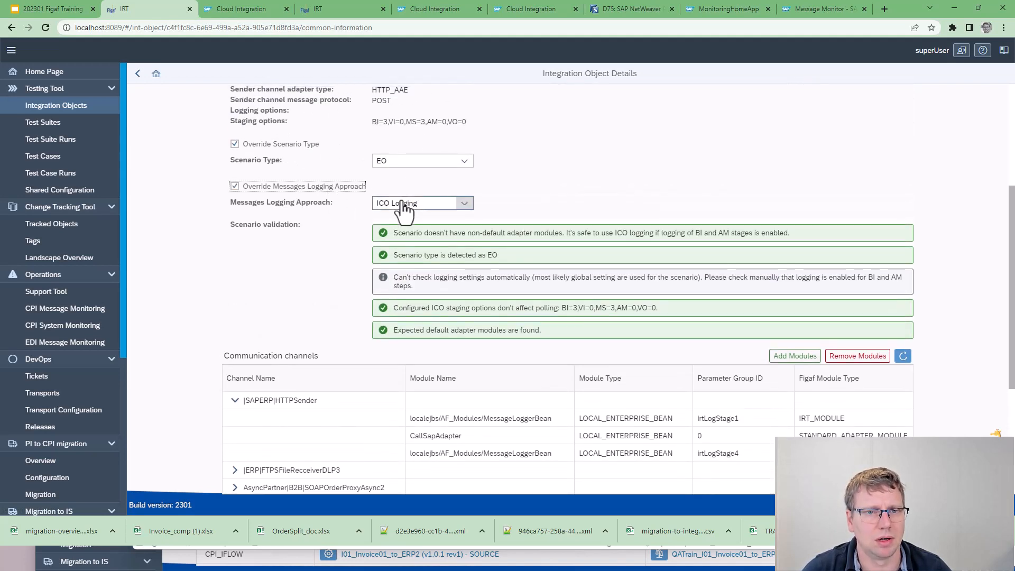
click(401, 207)
click(449, 218)
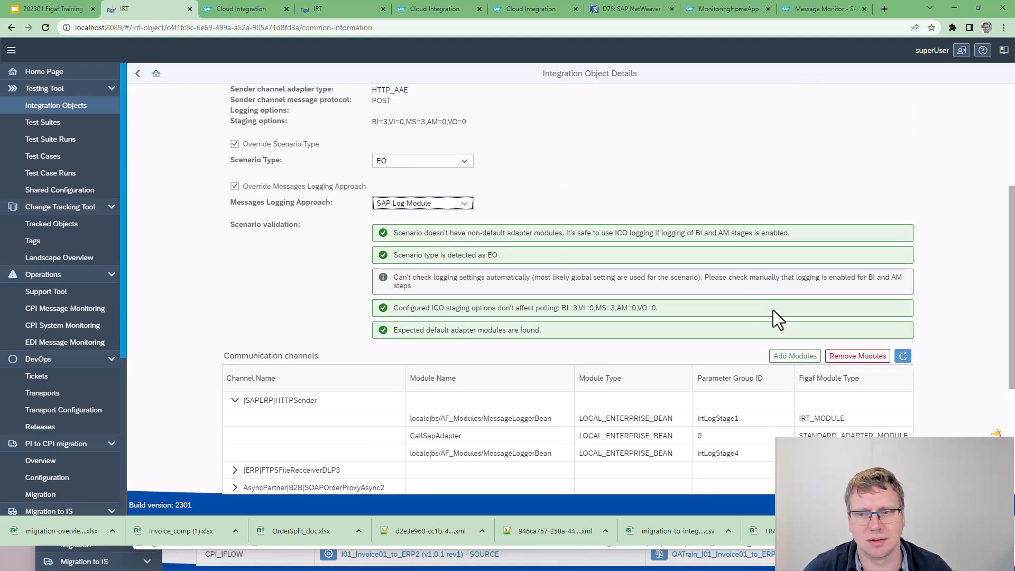
Save the Invoice01_OA object's overridden logging settings and return to the PI migraion test suite
scroll(270, 279, down, 4)
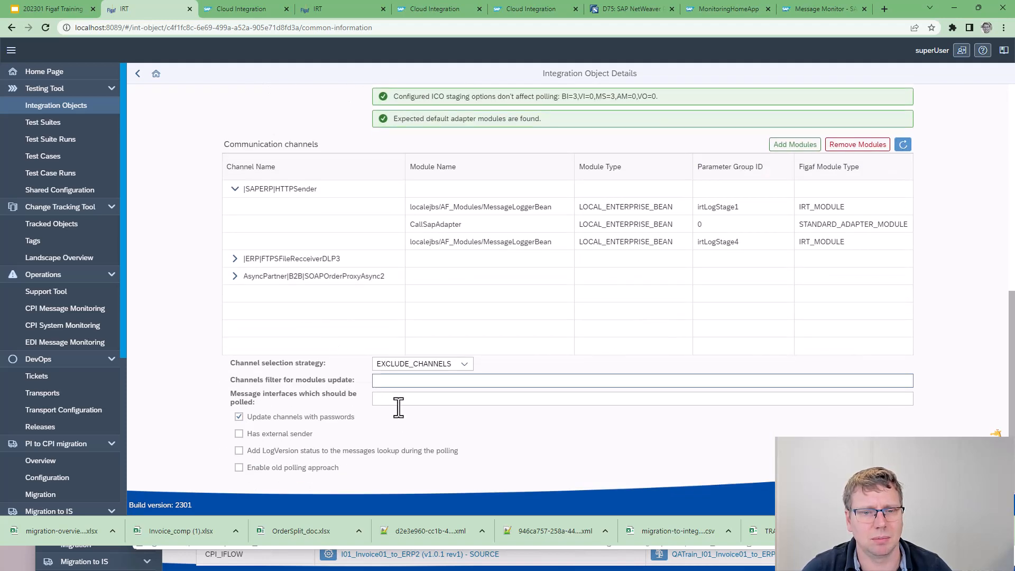
click(898, 468)
click(577, 304)
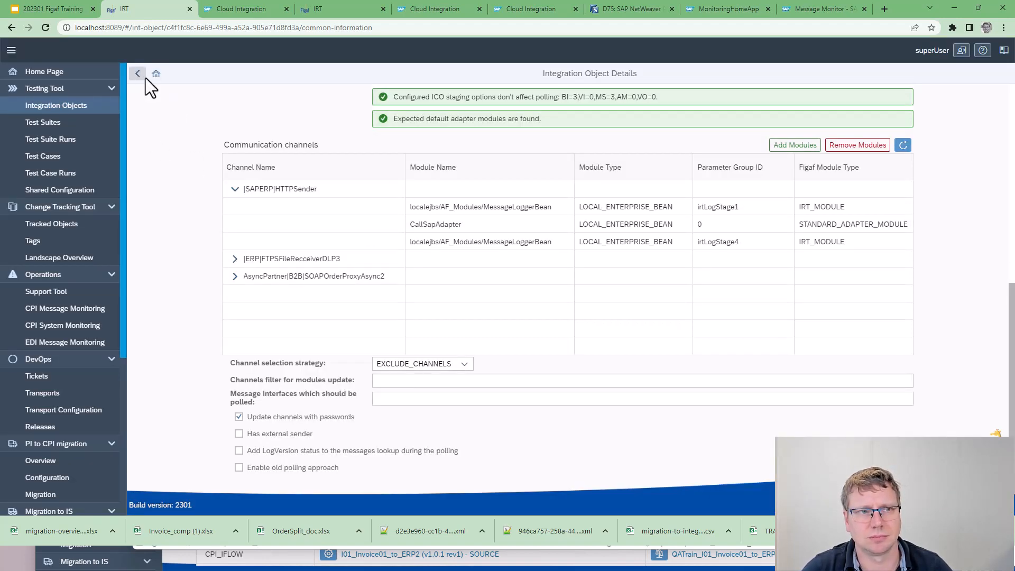
click(139, 74)
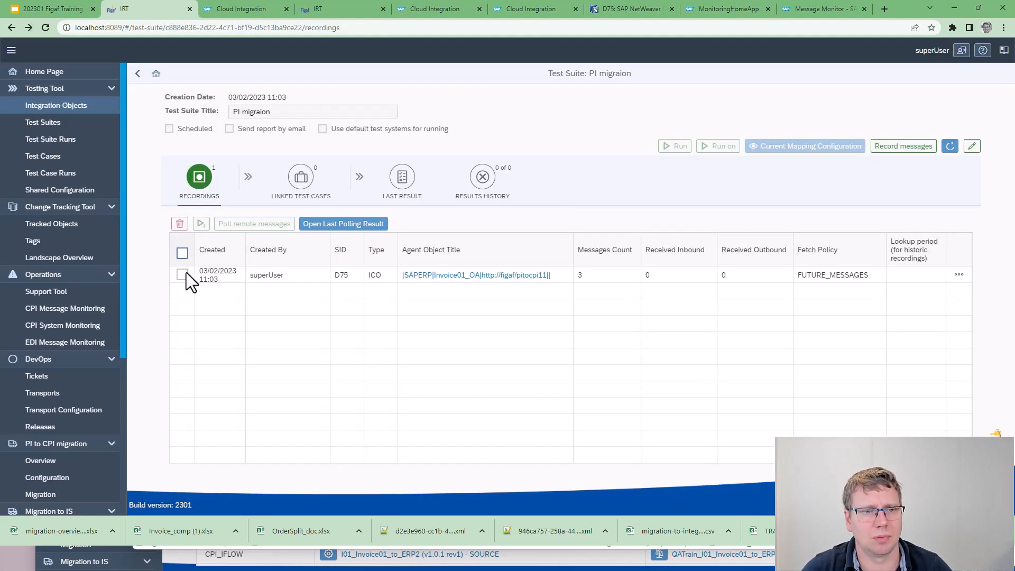
Copy the Invoice01_OA recording request within the PI migraion test suite, overriding its message expression with "wiht modules"
click(959, 276)
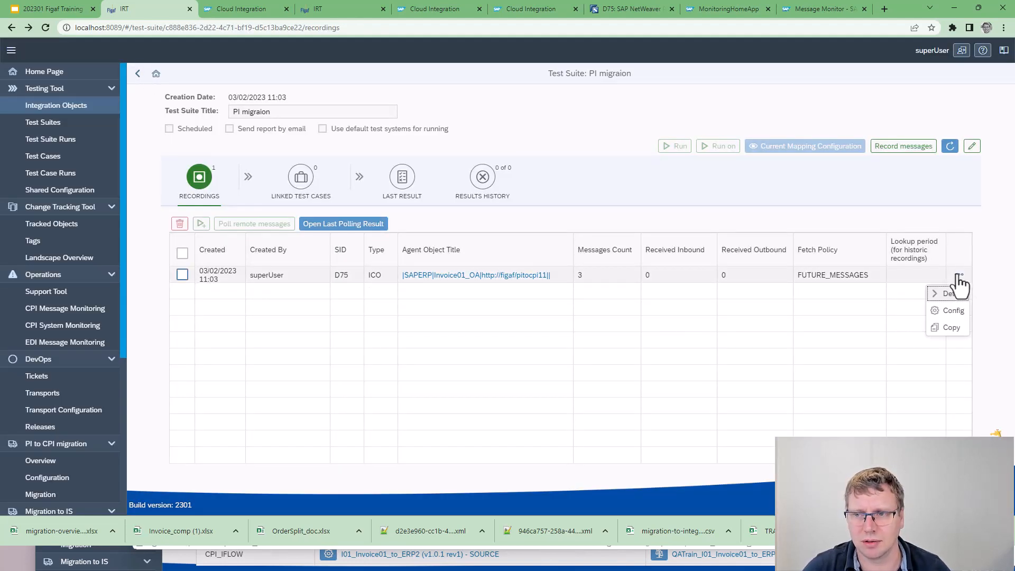
click(959, 328)
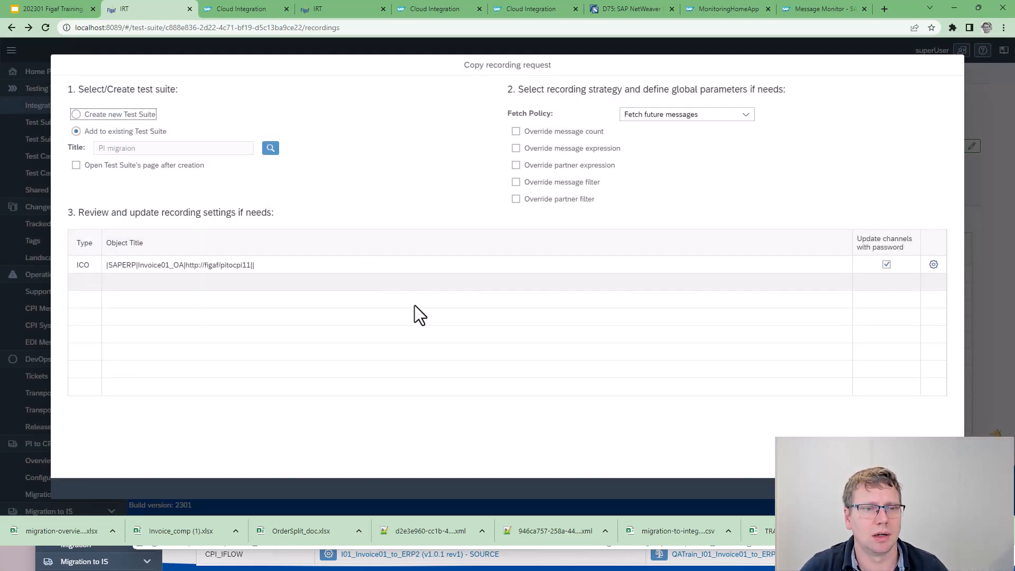
click(582, 149)
click(633, 168)
text(wiht modules)
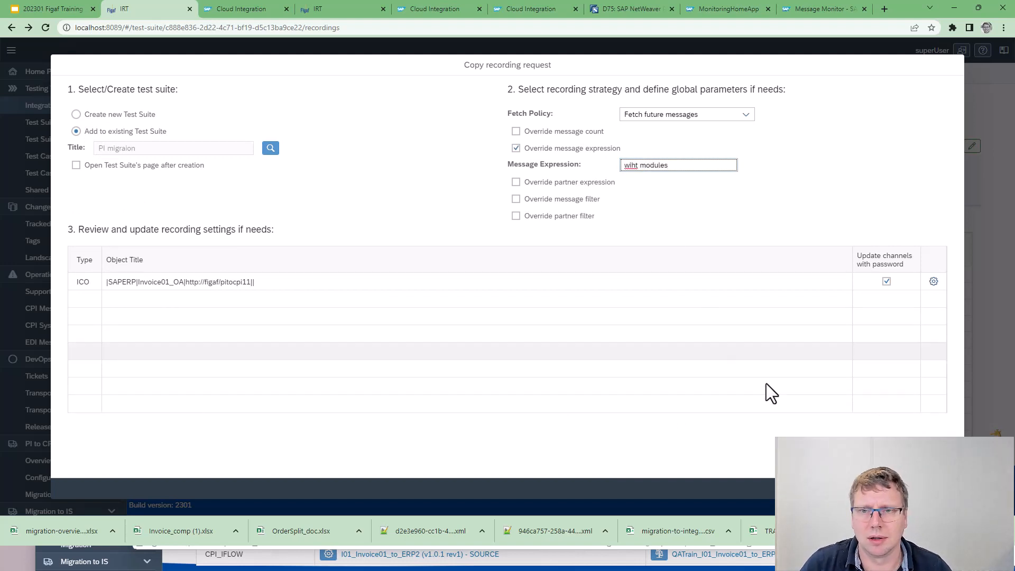
click(909, 488)
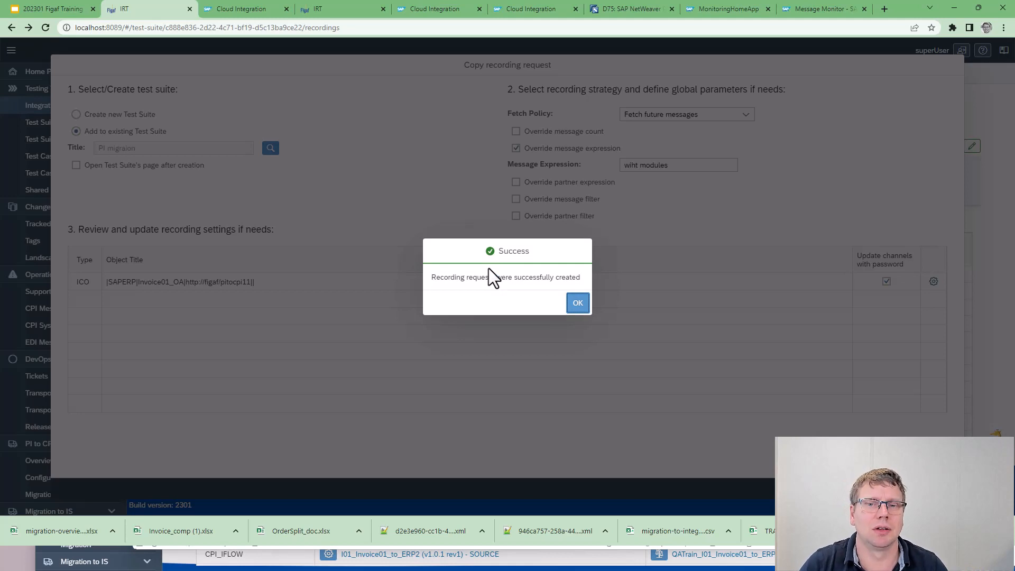
click(576, 309)
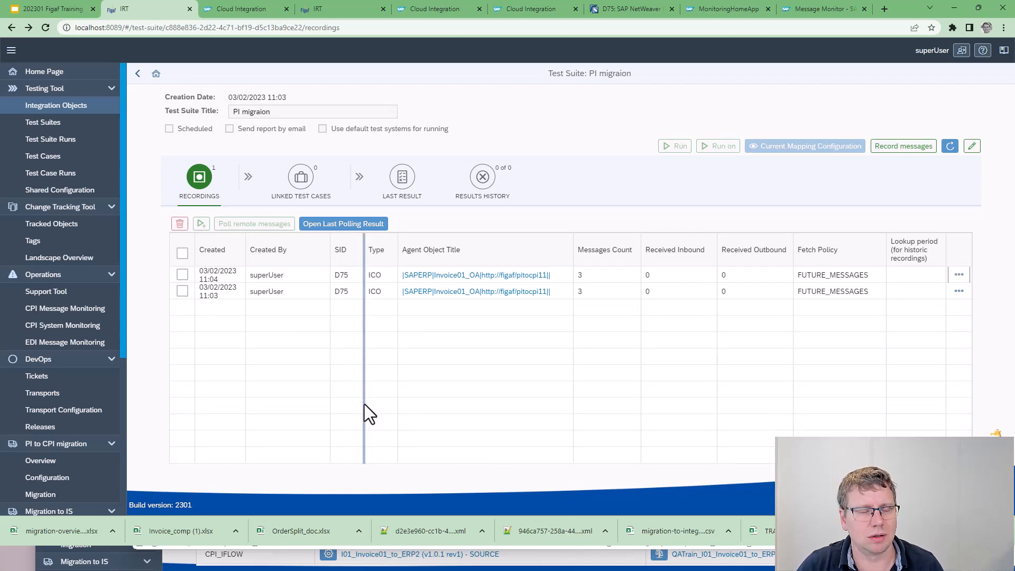
Switch to Postman, send the Invoice01_OA request three times, and return to the PI migraion test suite
key(alt+Tab)
click(755, 198)
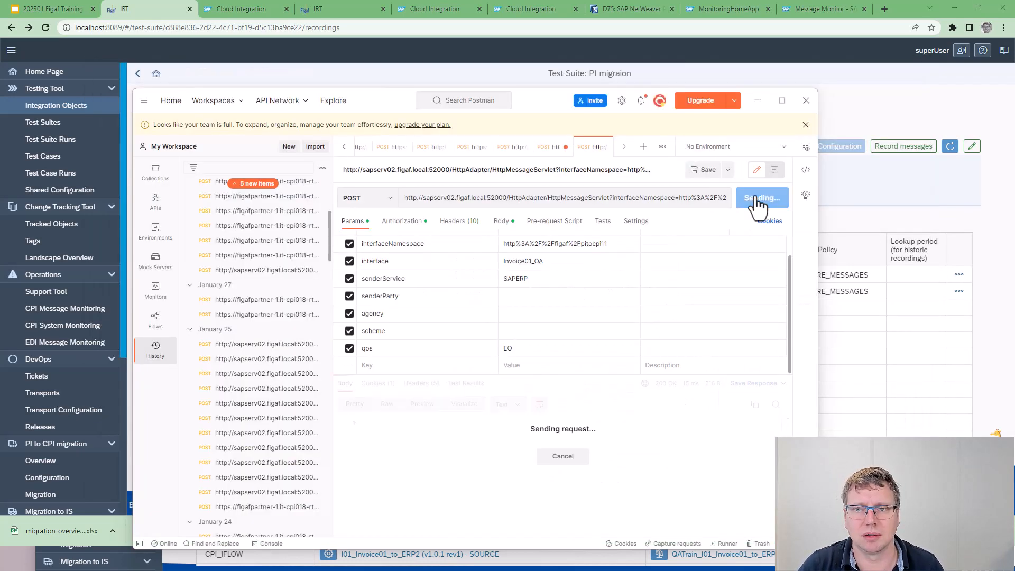
click(755, 200)
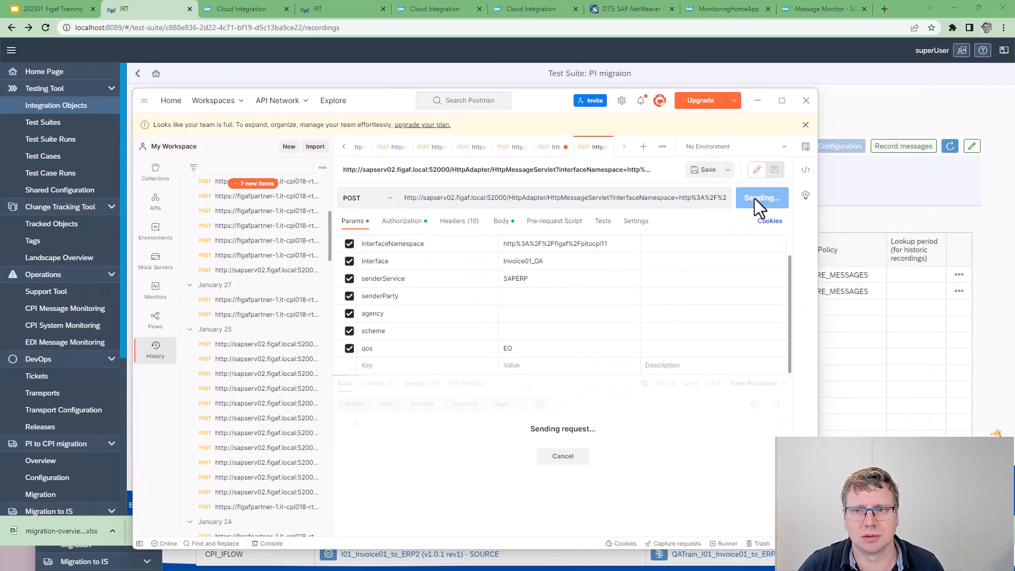
click(756, 200)
click(867, 219)
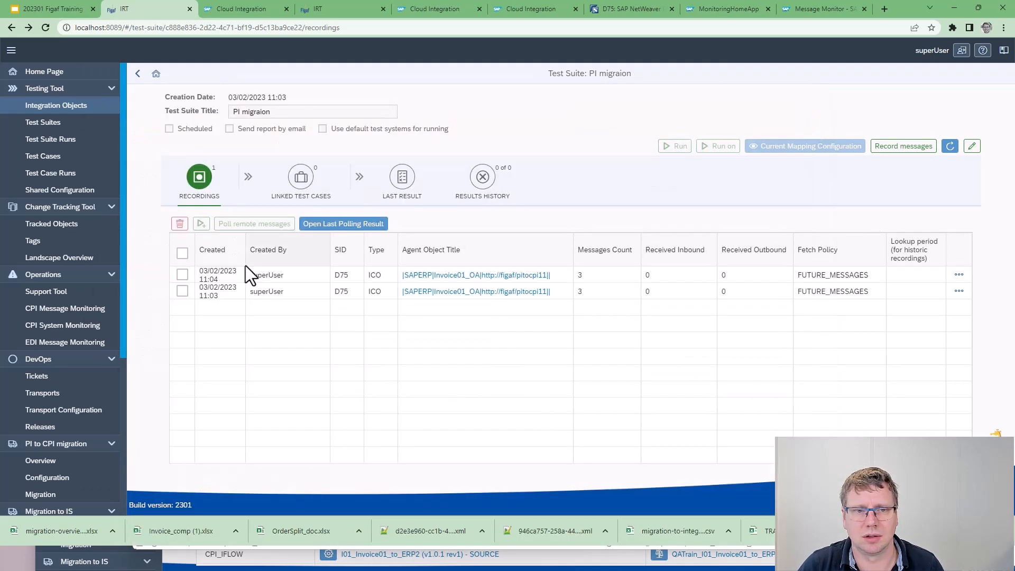
Poll remote messages for the copied recording and examine its polling statistics and message entry details
click(183, 274)
click(233, 224)
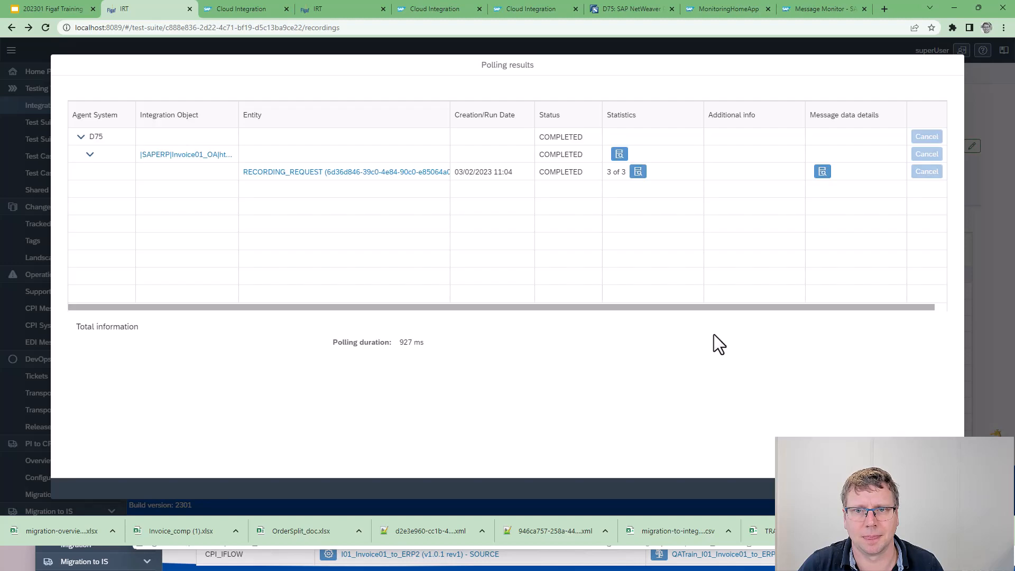
click(638, 172)
click(610, 330)
click(620, 154)
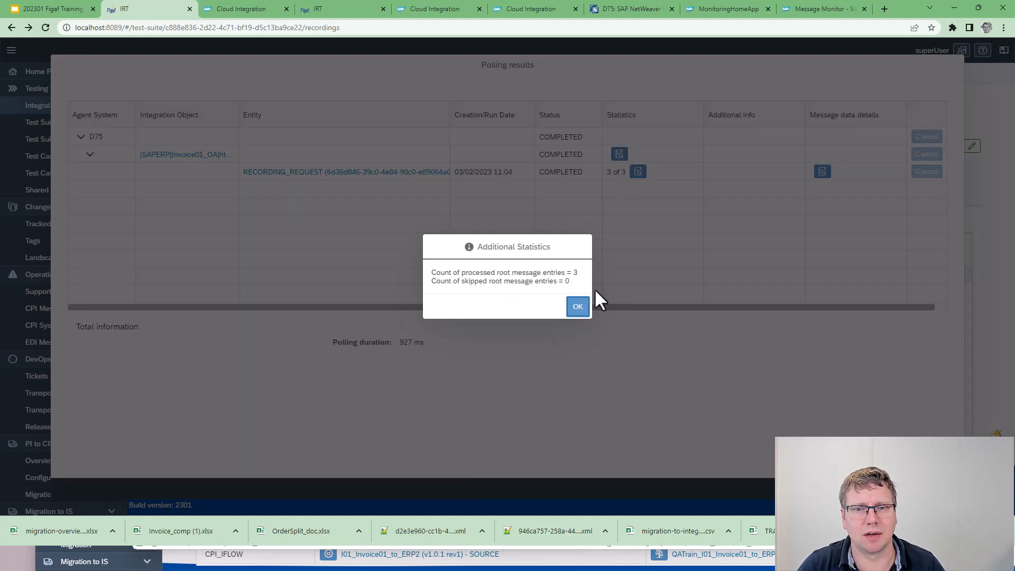
click(580, 312)
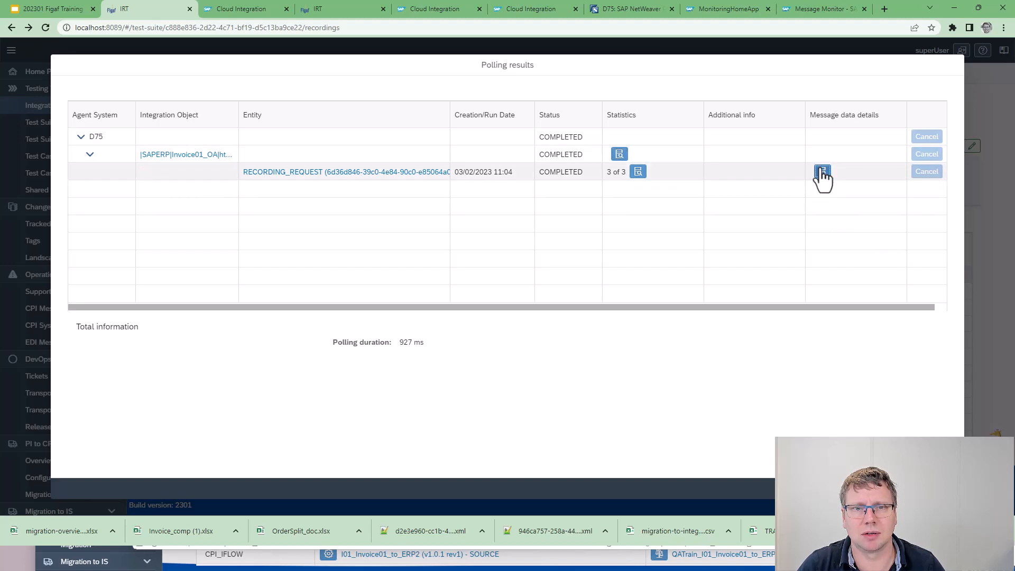
click(823, 171)
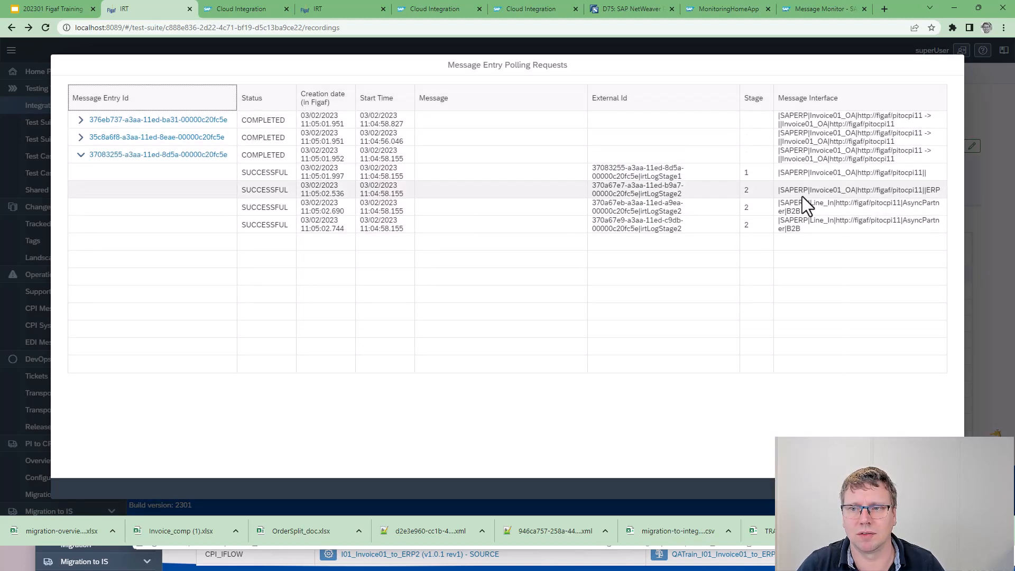
key(Escape)
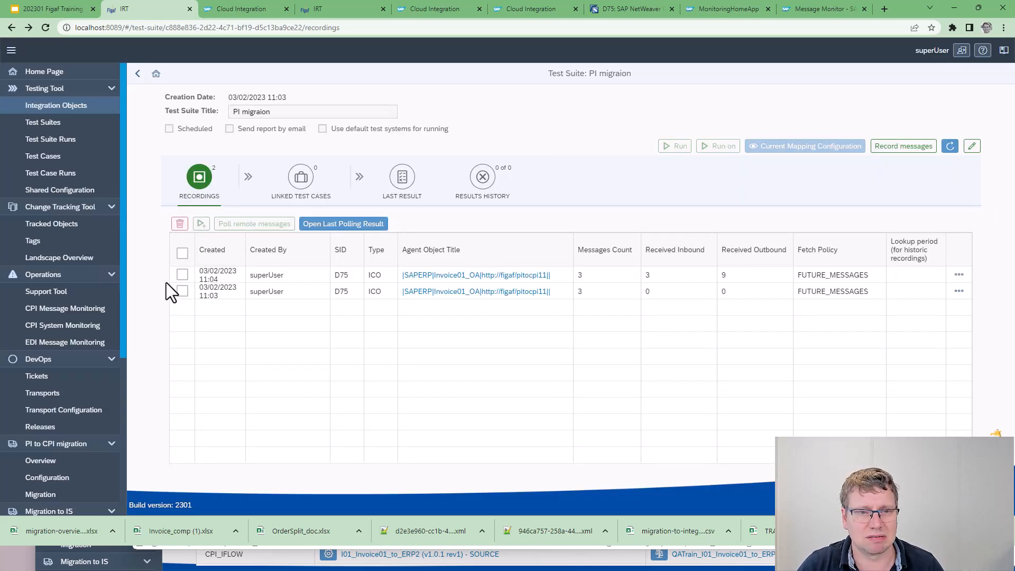
Delete the older Invoice01_OA recording, created at 11:03, from the test suite
click(181, 292)
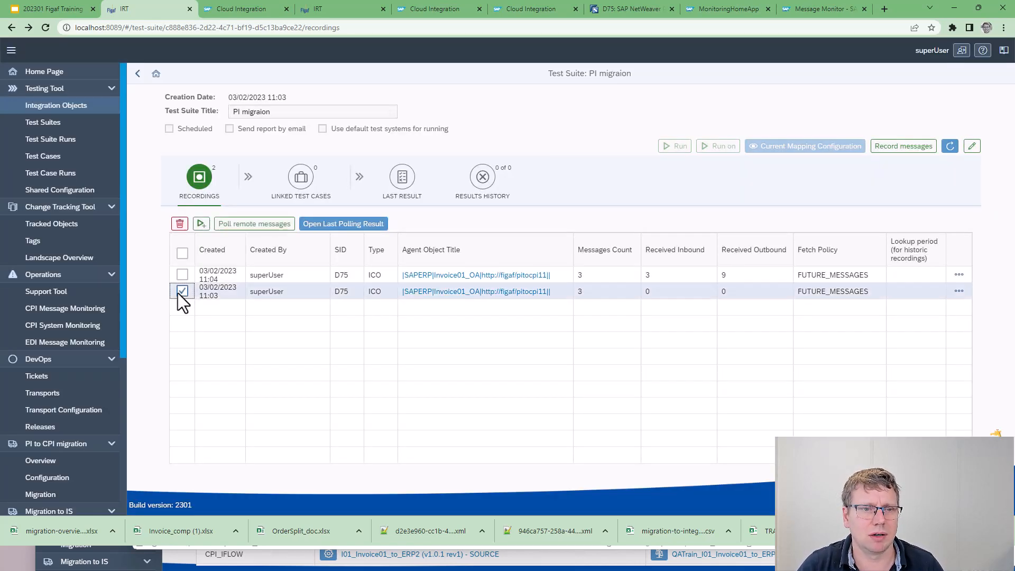
click(179, 226)
click(580, 305)
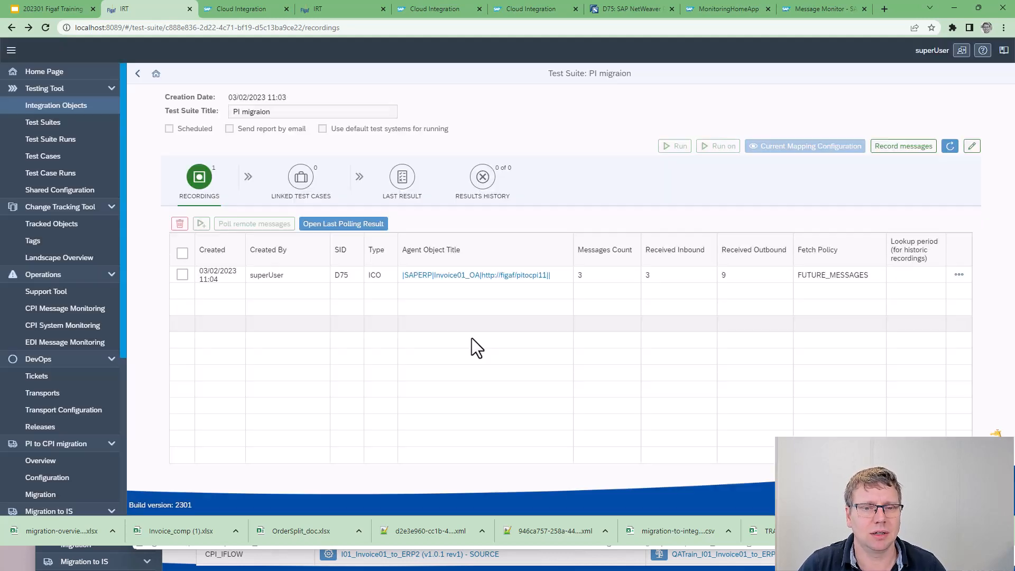
Try to create a REGRESSION test case with 3 messages from the remaining Invoice01_OA recording
click(182, 274)
click(201, 224)
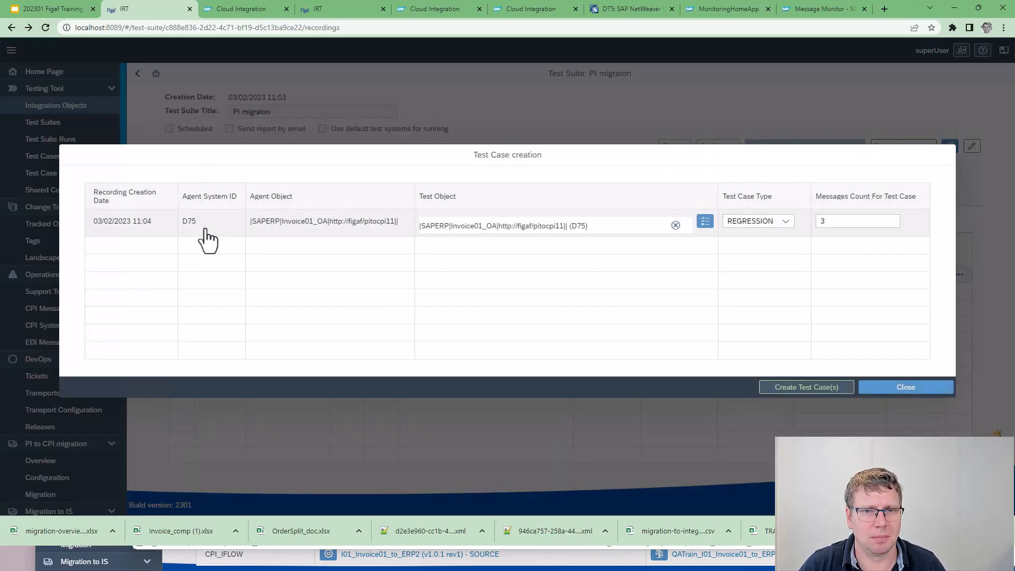
click(789, 391)
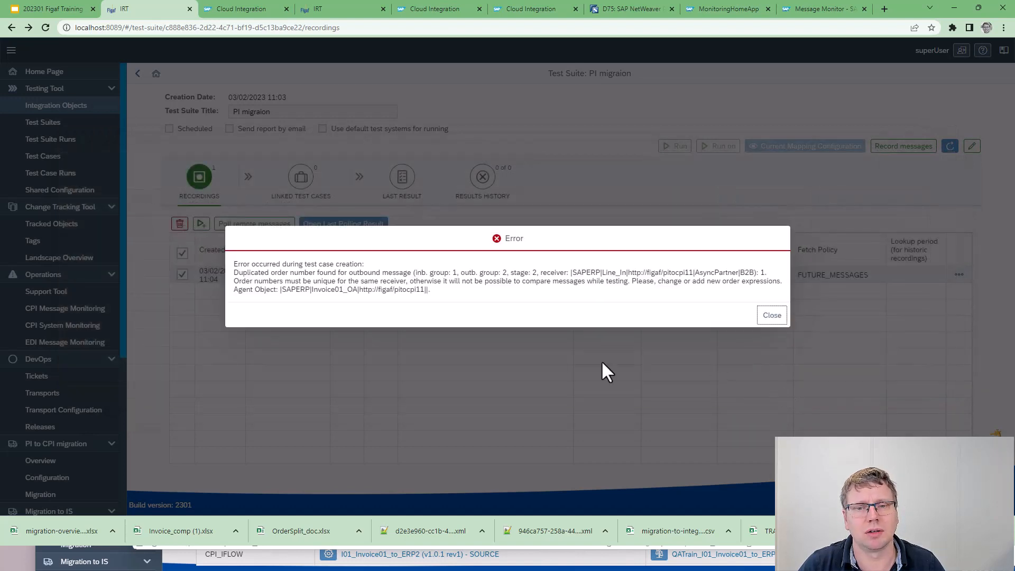
click(763, 316)
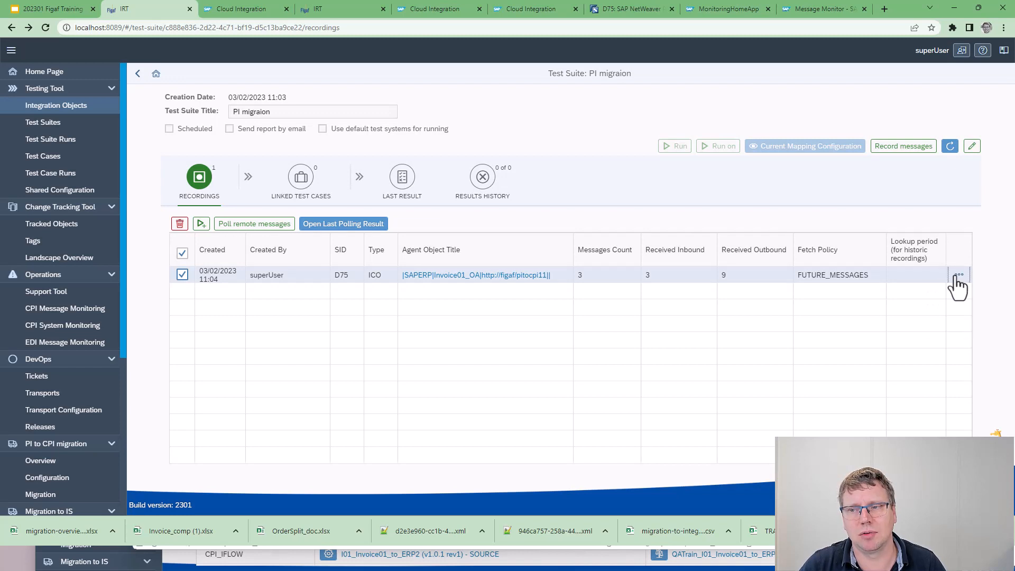
Open the recording request's details and examine the ID element in the first outbound Line_In message's payload
click(959, 275)
click(940, 295)
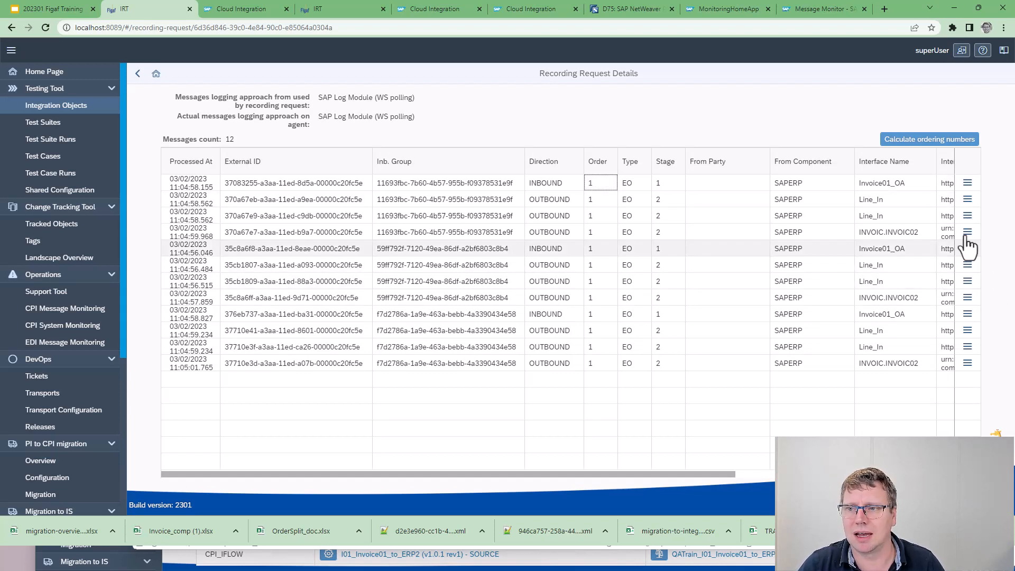
click(968, 199)
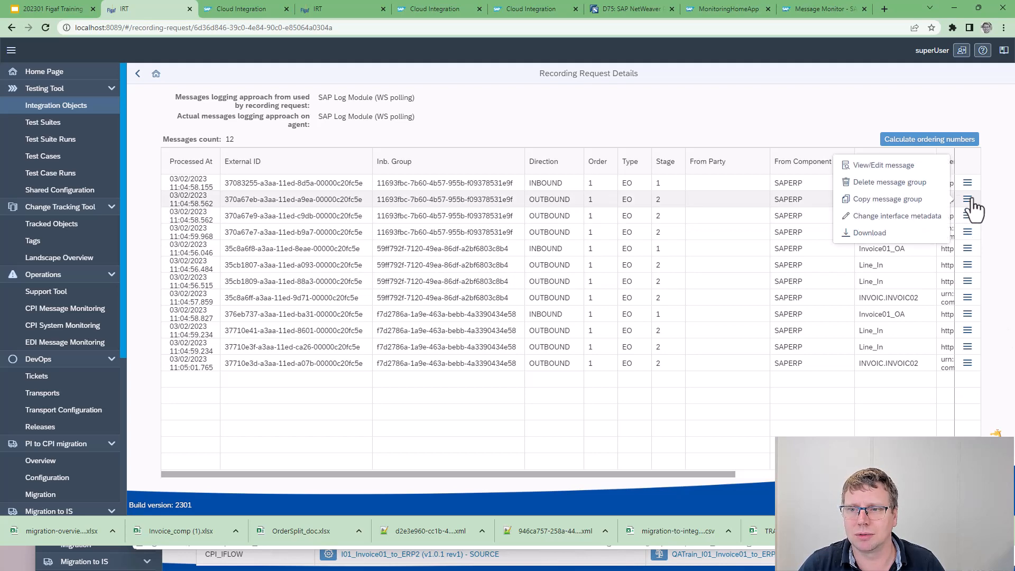
click(858, 168)
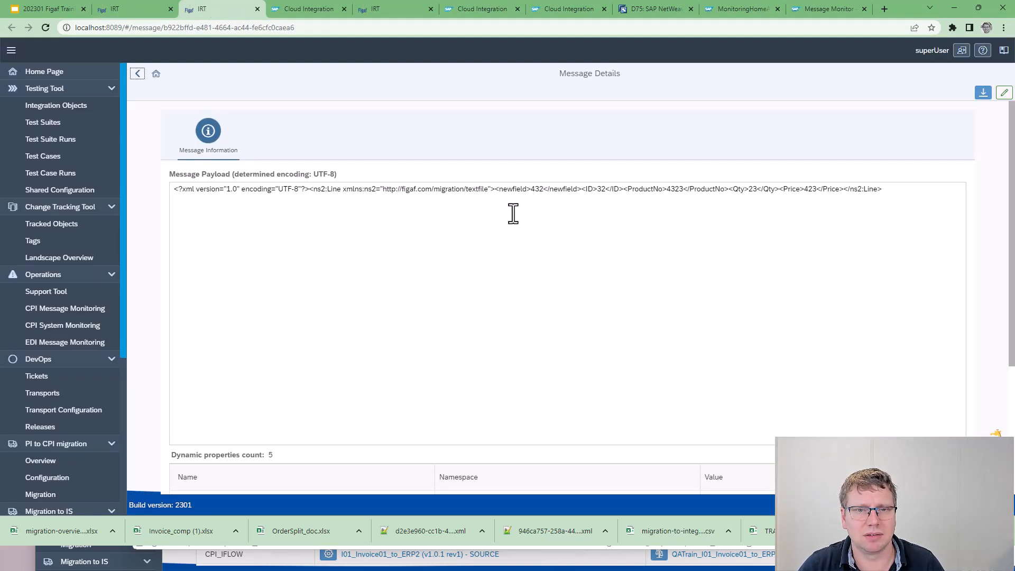
double_click(589, 189)
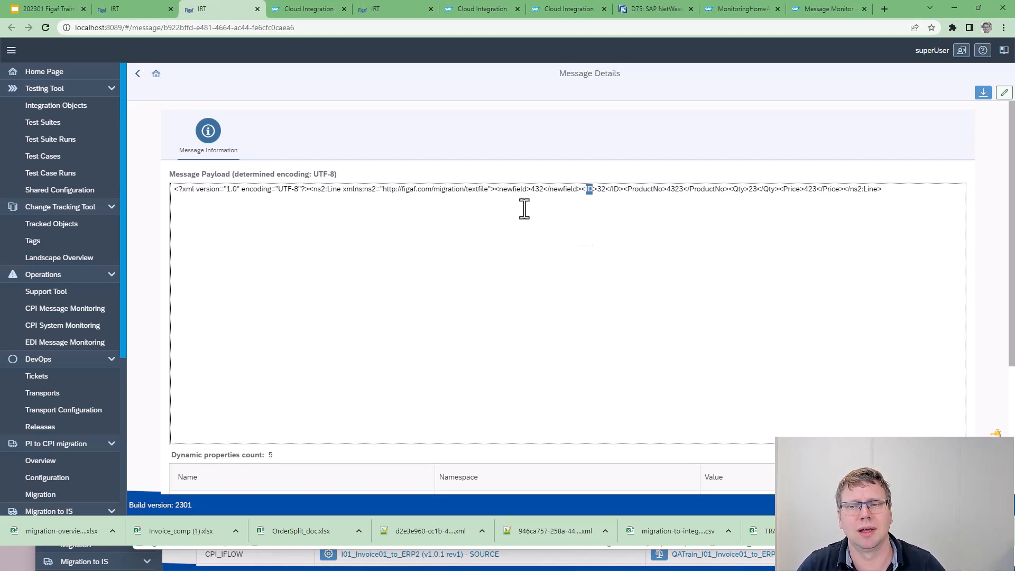
click(258, 10)
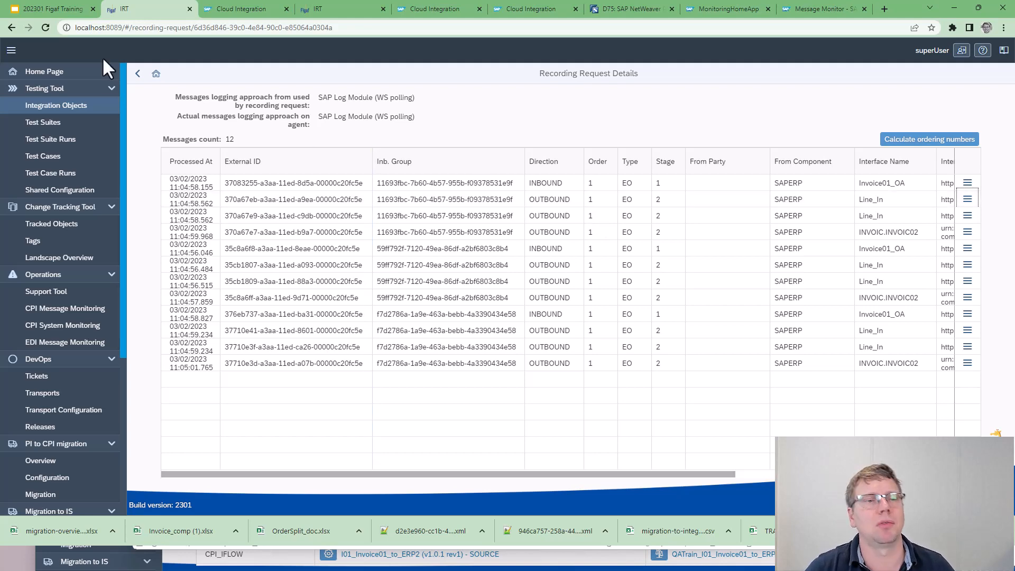
Configure the Invoice01_OA object's test settings with order expression //ID and alphanumeric order numbers, and save them
click(137, 74)
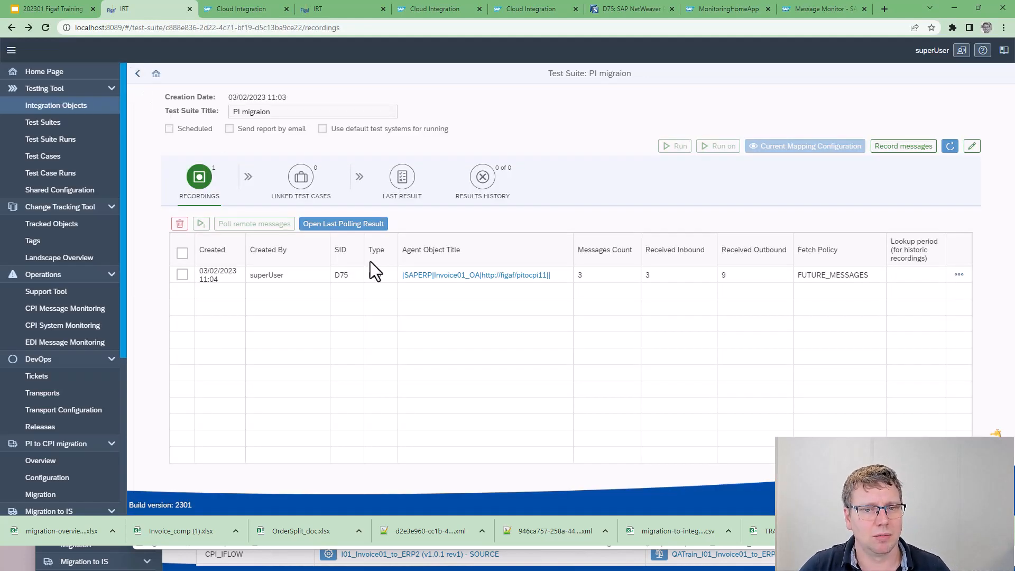
click(448, 276)
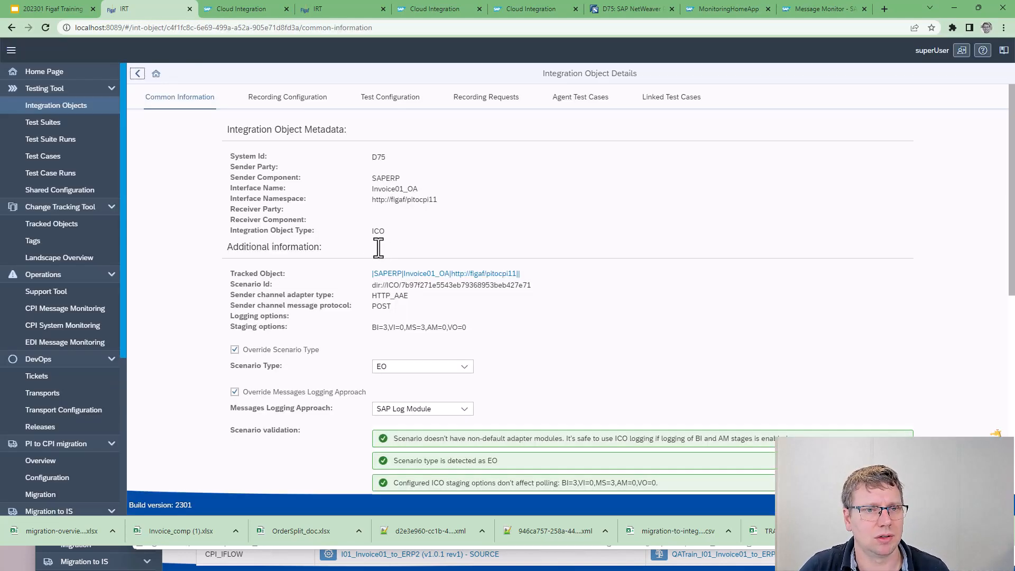
click(392, 100)
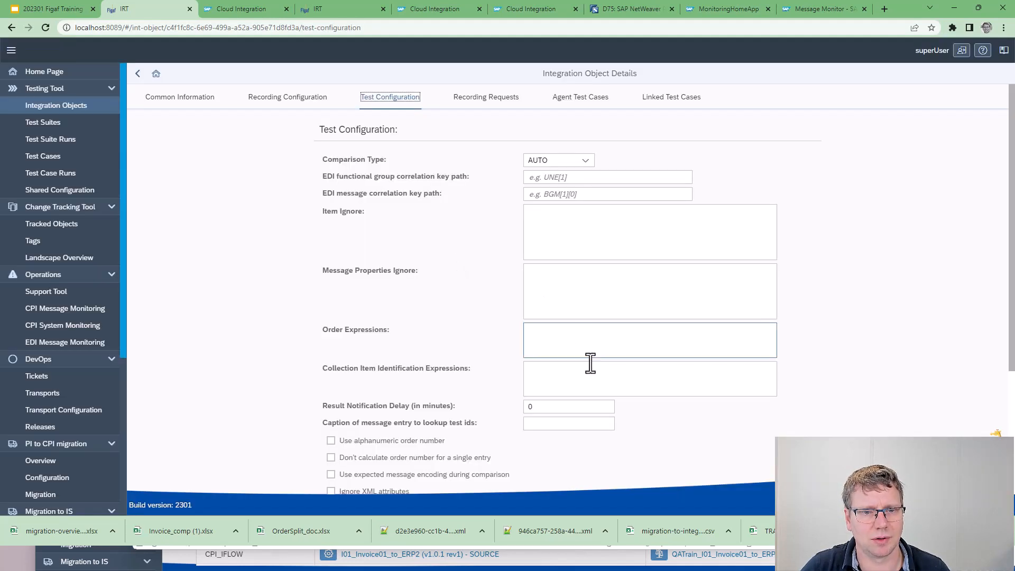
click(570, 332)
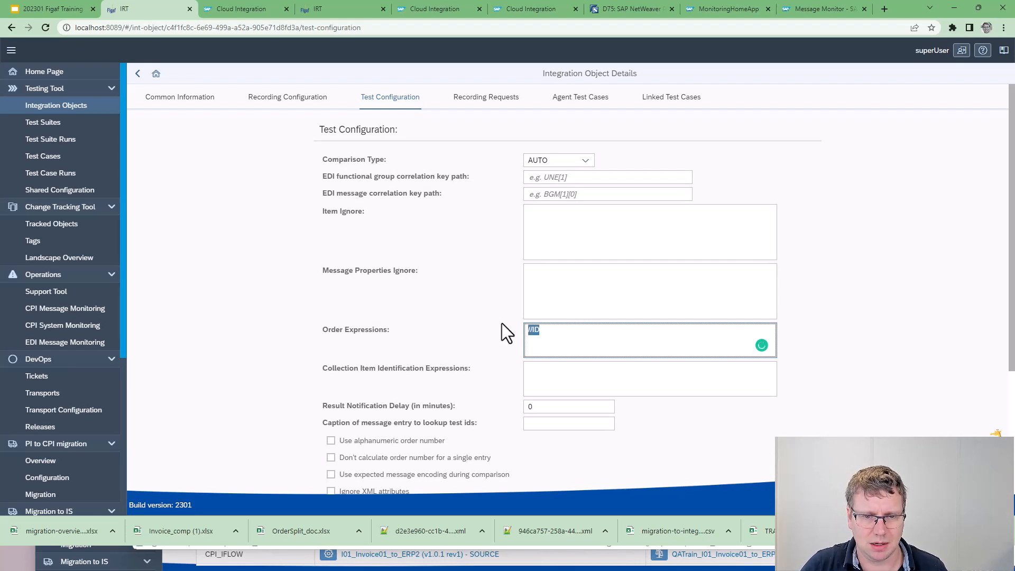
click(346, 449)
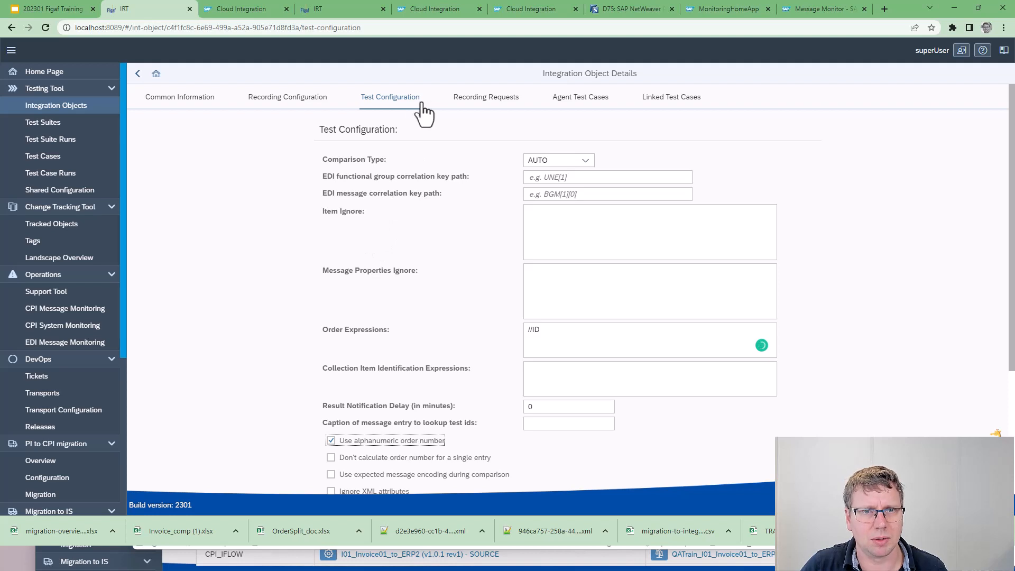
scroll(771, 380, down, 4)
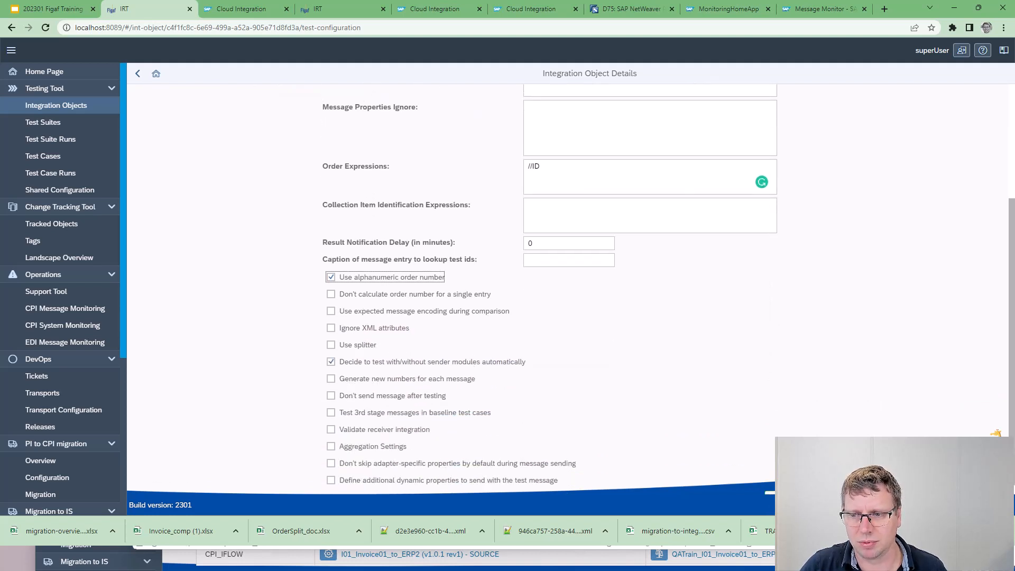
click(777, 486)
click(573, 308)
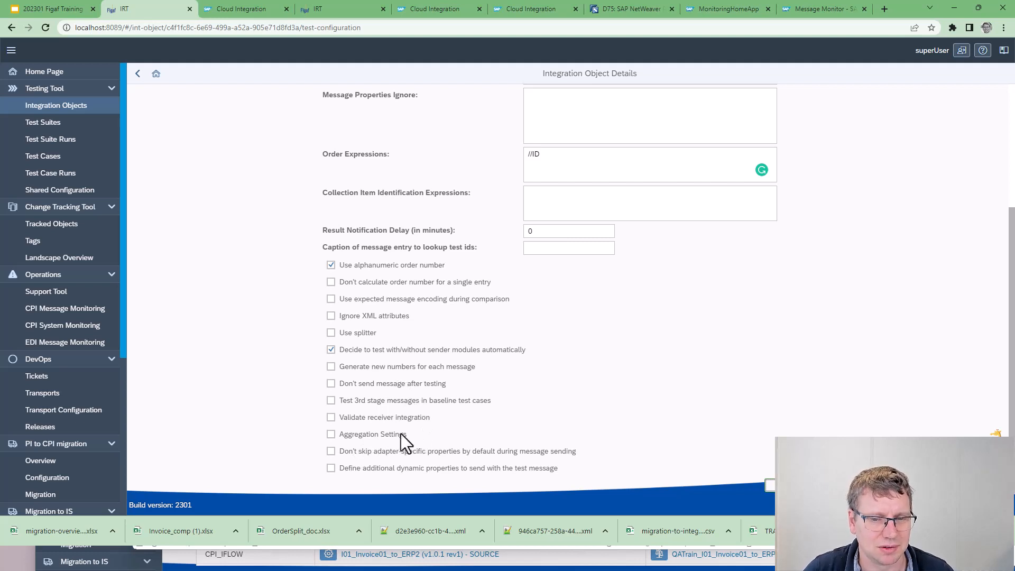
Look through the Invoice01_OA object's recording requests and agent test cases
scroll(400, 437, up, 2)
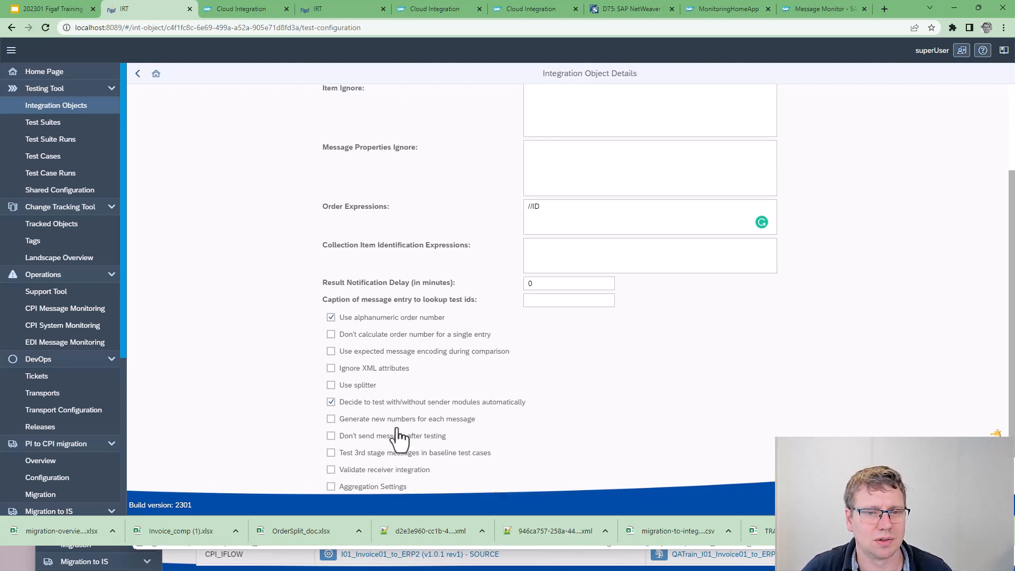
click(478, 99)
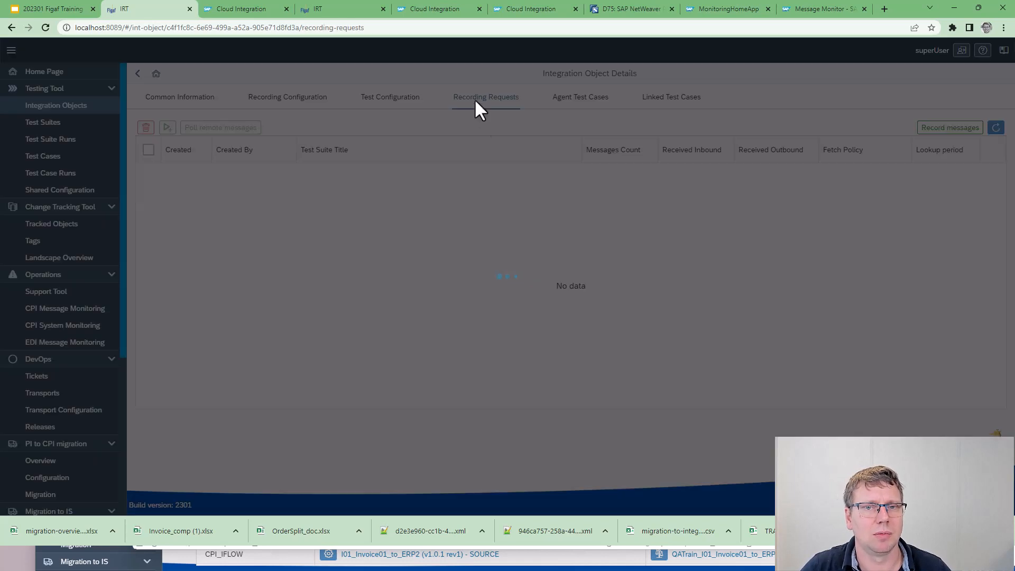
click(587, 103)
click(462, 103)
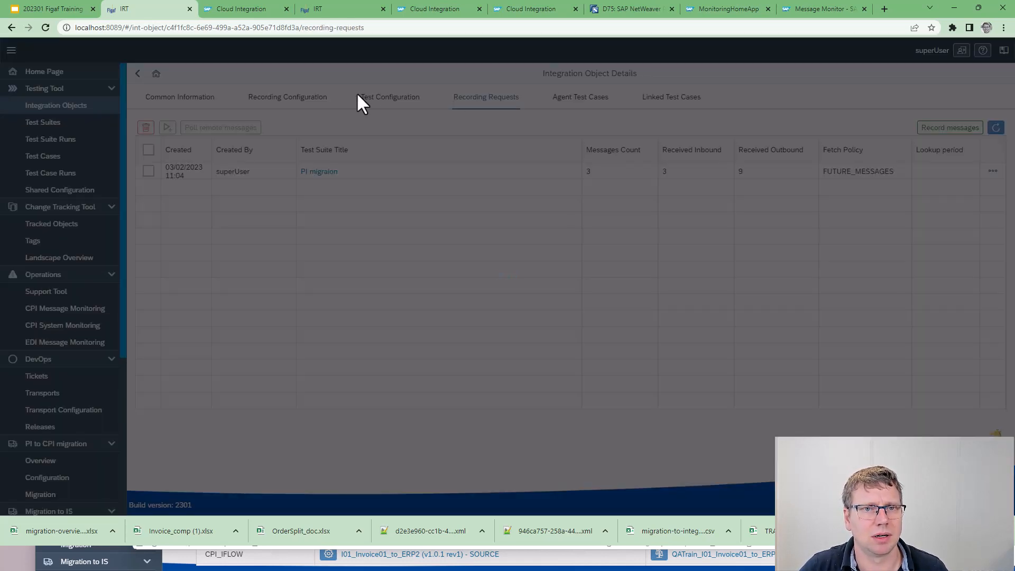
Set the Invoice01_OA object's recording configuration to order expression //ID with alphanumeric order numbers, and save it
click(374, 106)
click(276, 101)
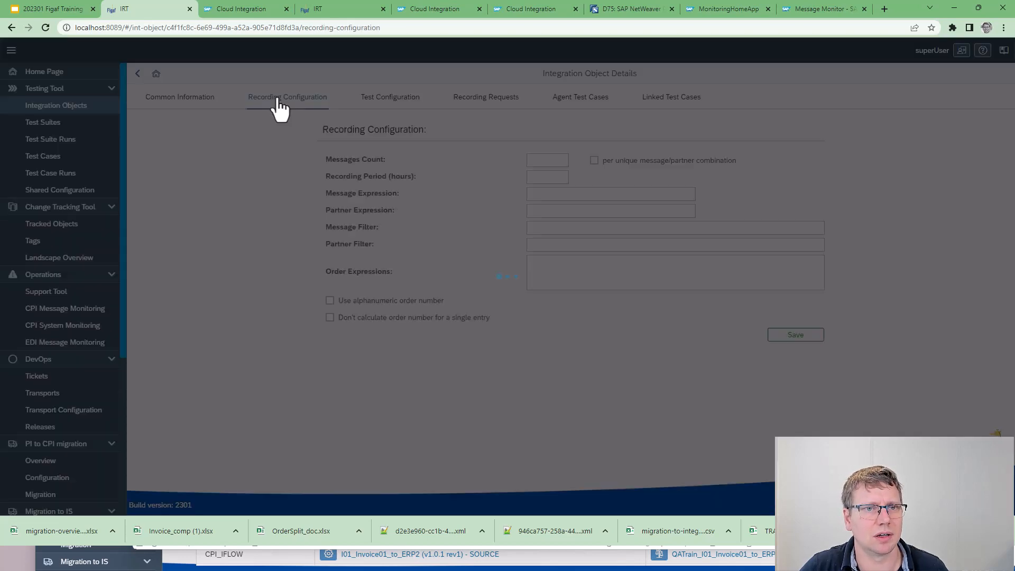
click(603, 263)
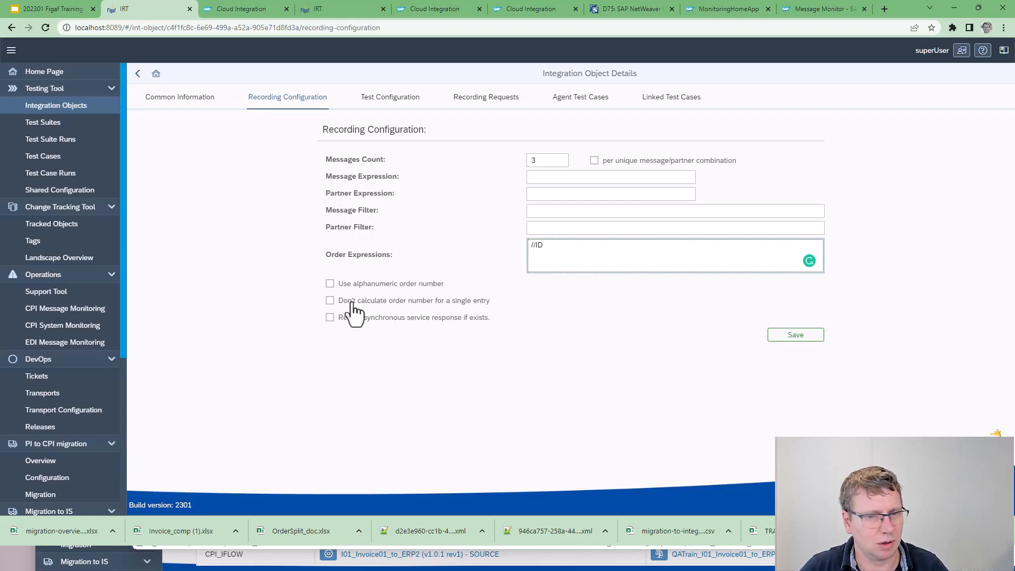
click(345, 286)
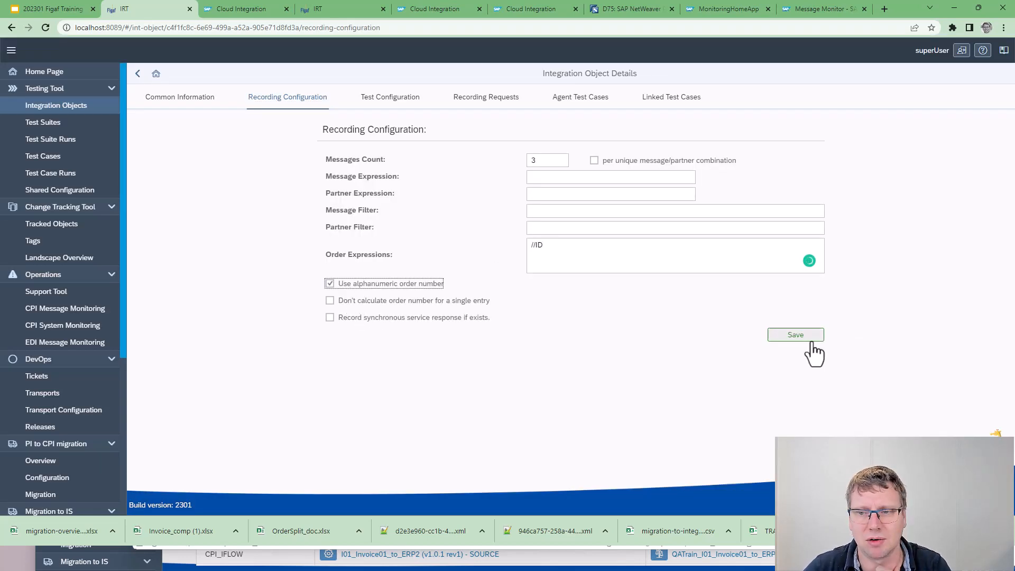
click(808, 338)
click(582, 304)
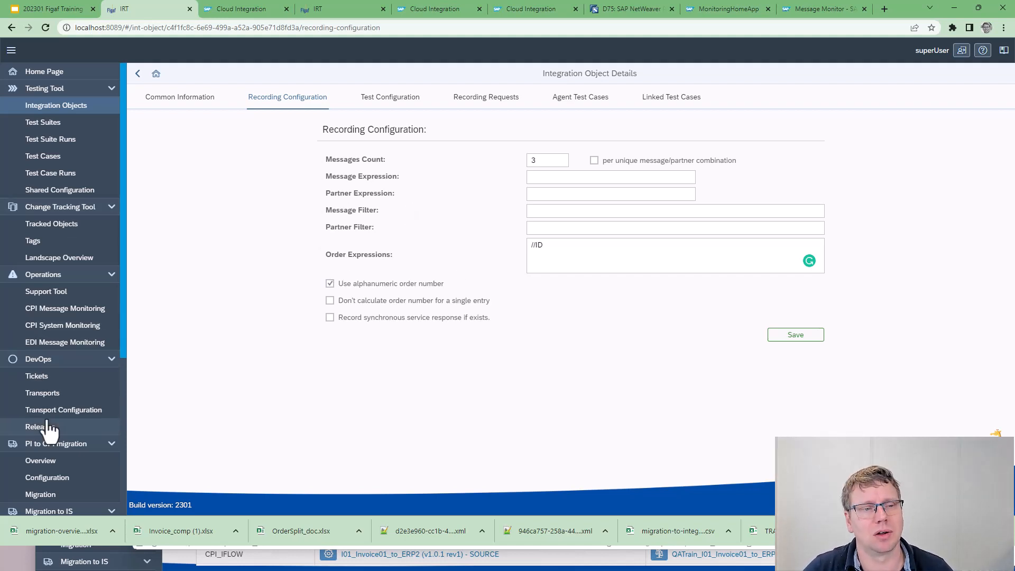
Open the details of the Invoice01_OA recording request and calculate the ordering numbers of its messages
click(139, 74)
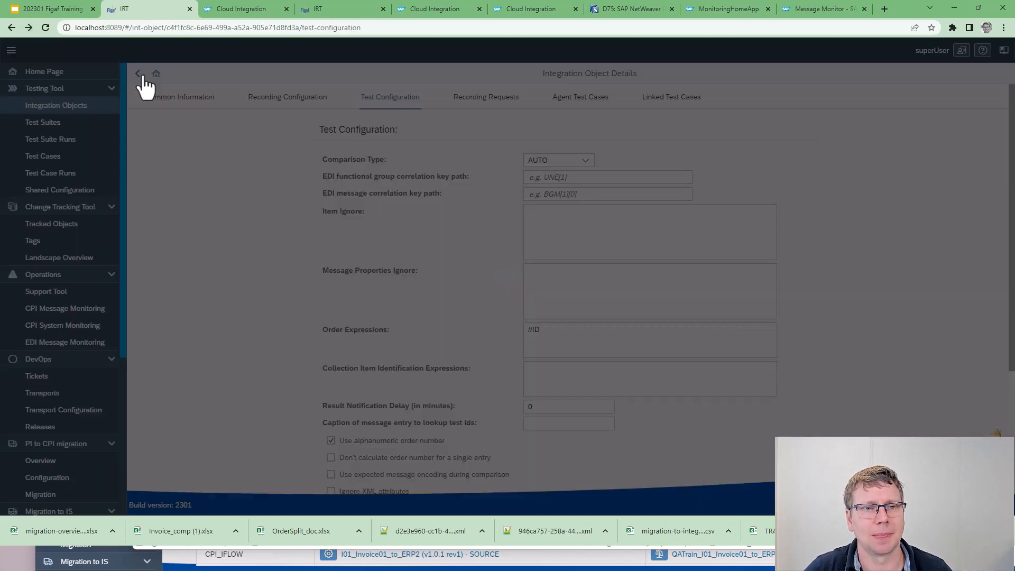
click(140, 74)
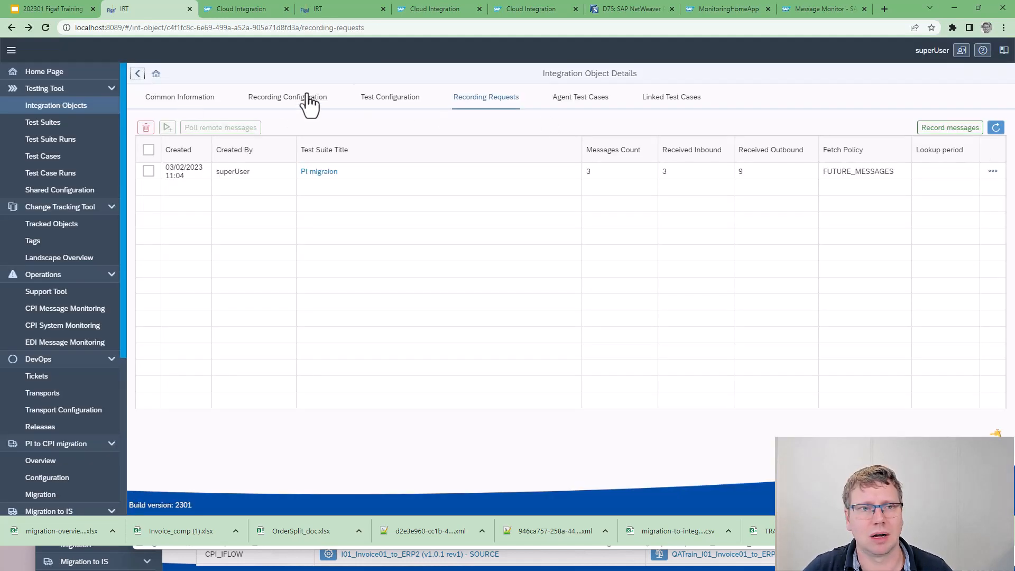
click(993, 171)
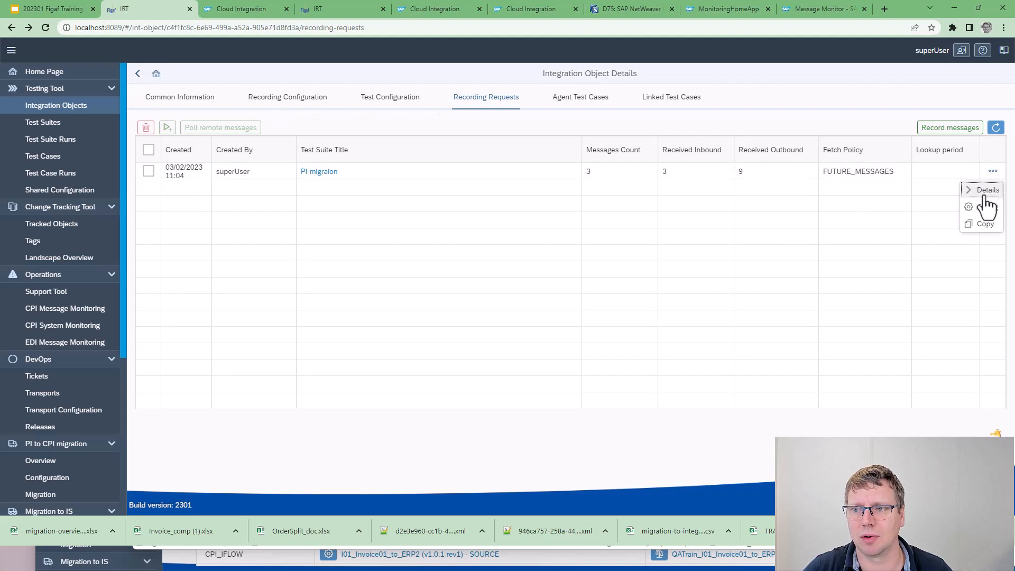
click(986, 191)
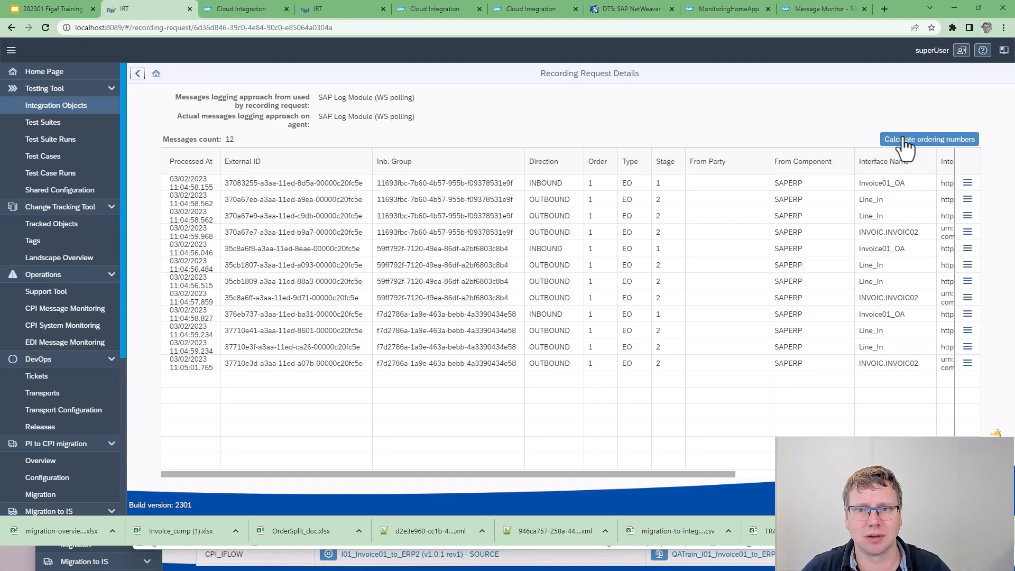
click(905, 141)
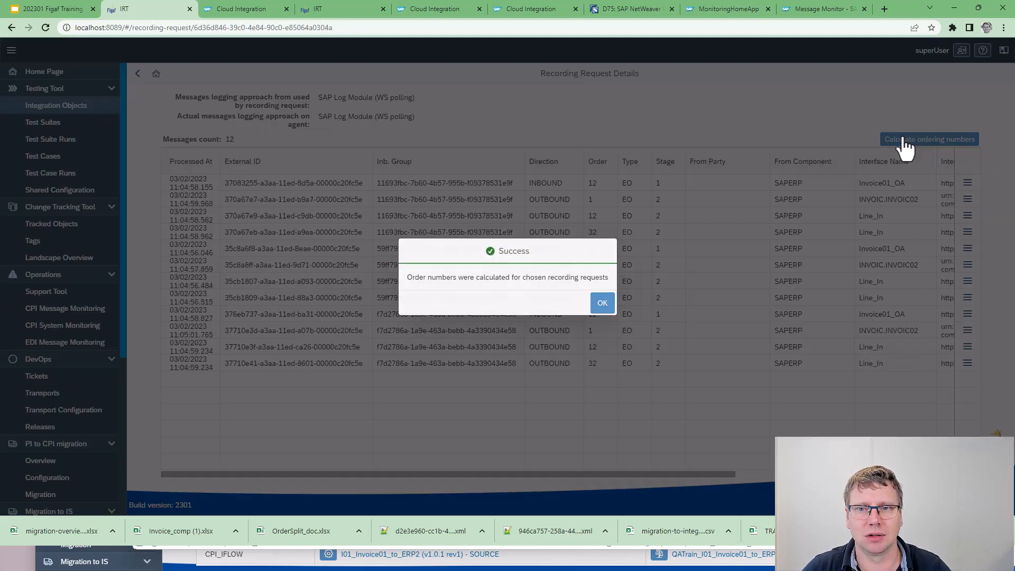
click(603, 303)
drag(614, 179, 610, 249)
click(610, 248)
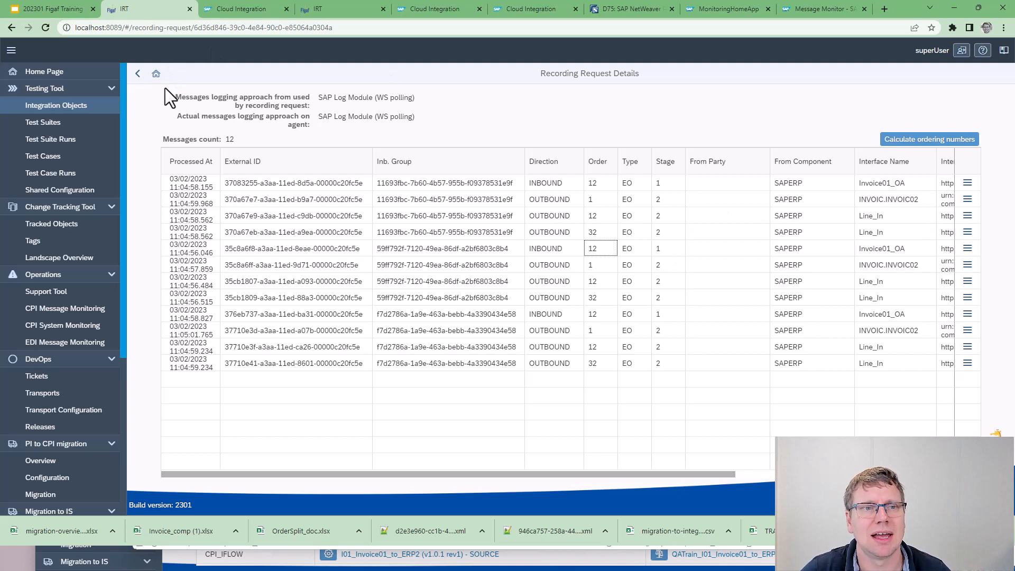
Create a REGRESSION test case with 3 messages from the Invoice01_OA recording request
click(137, 78)
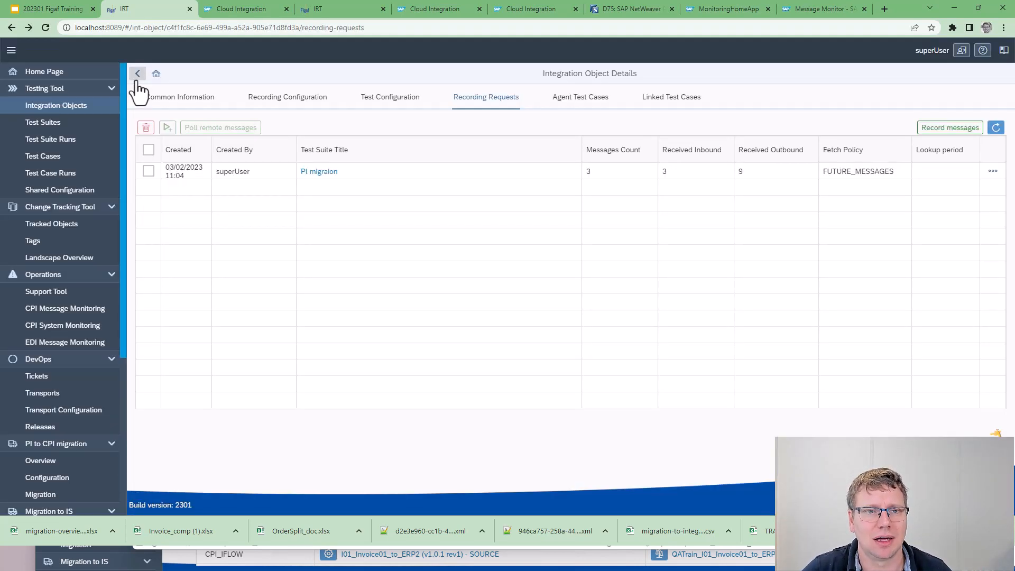
click(148, 171)
click(167, 130)
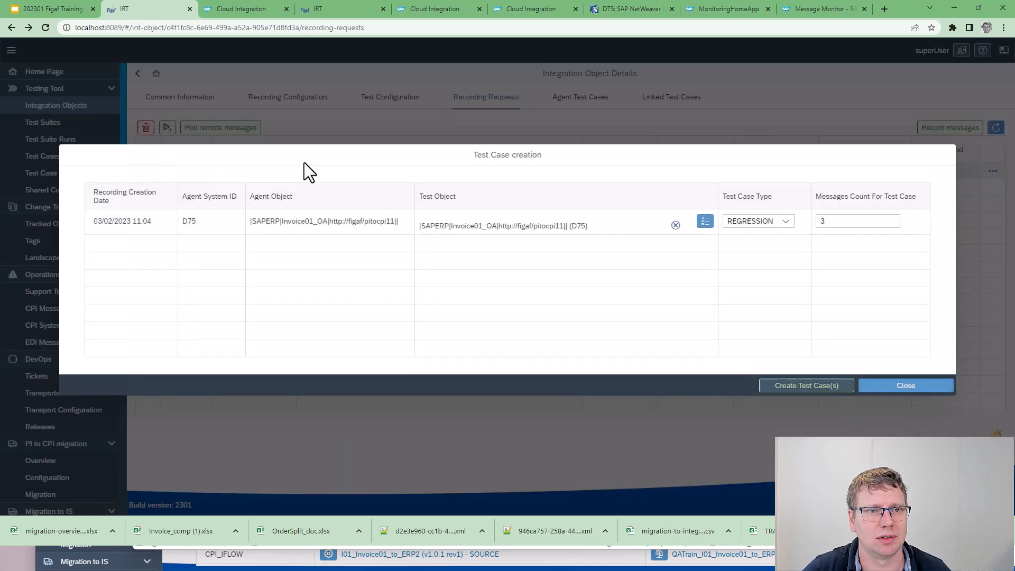
click(845, 393)
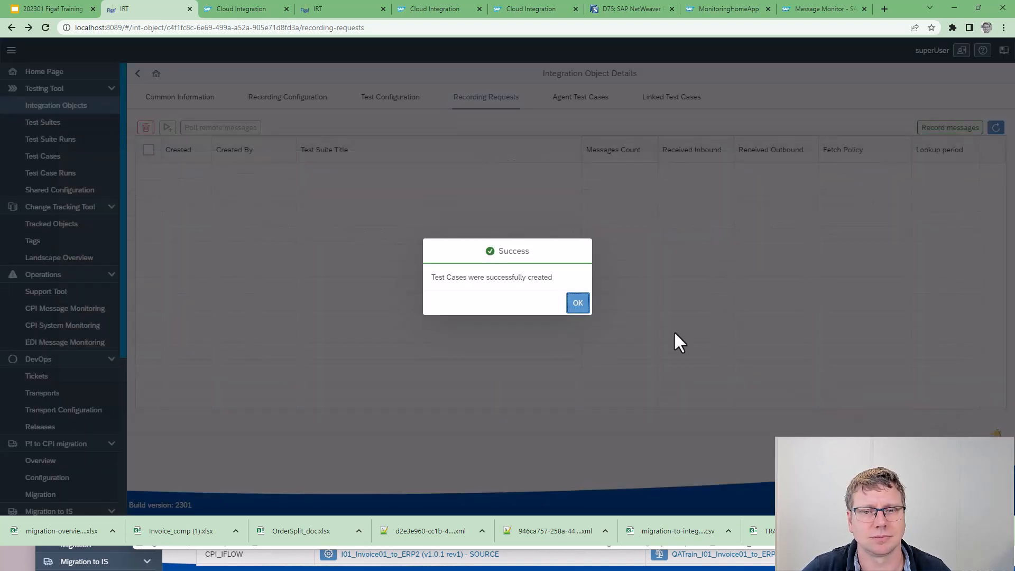
click(579, 304)
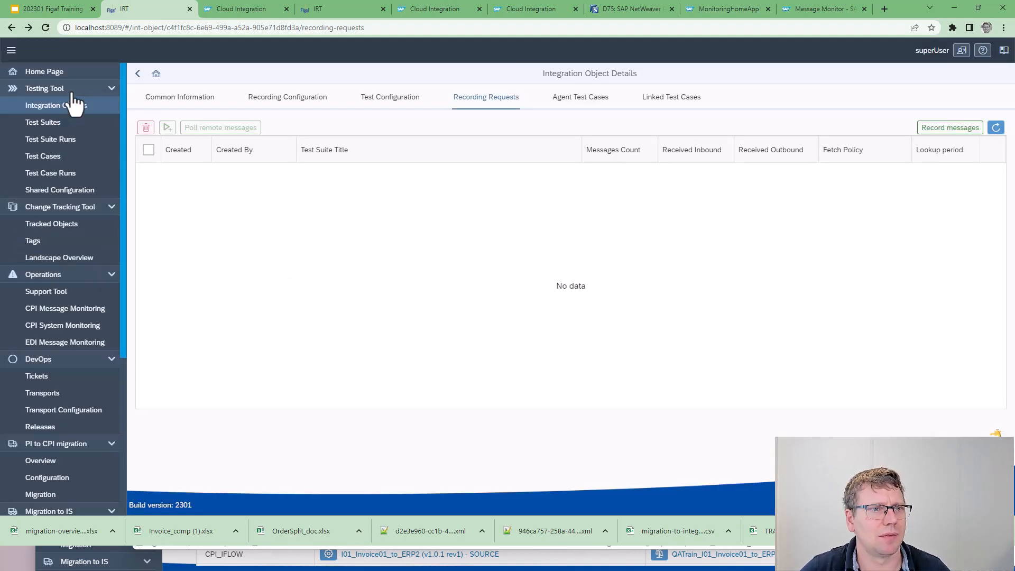
Look through the PI migraion test suite's linked test cases and the overall list of test cases
click(66, 130)
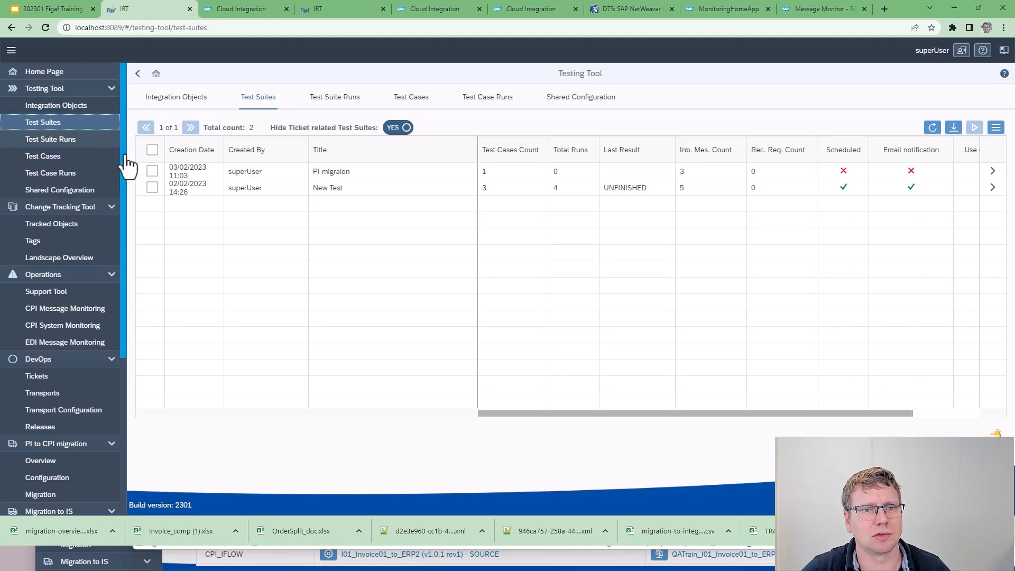
click(994, 174)
click(300, 178)
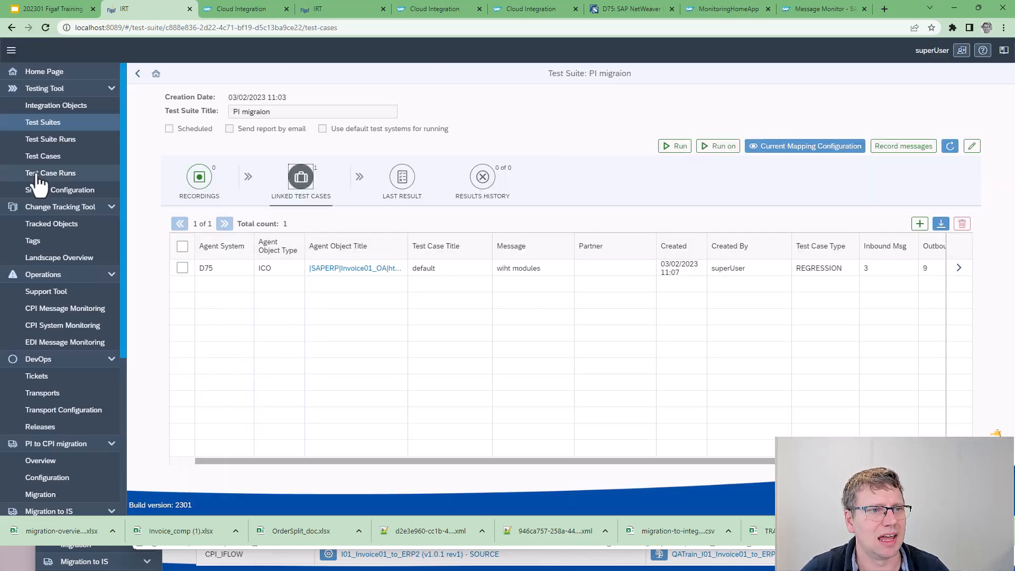
click(48, 156)
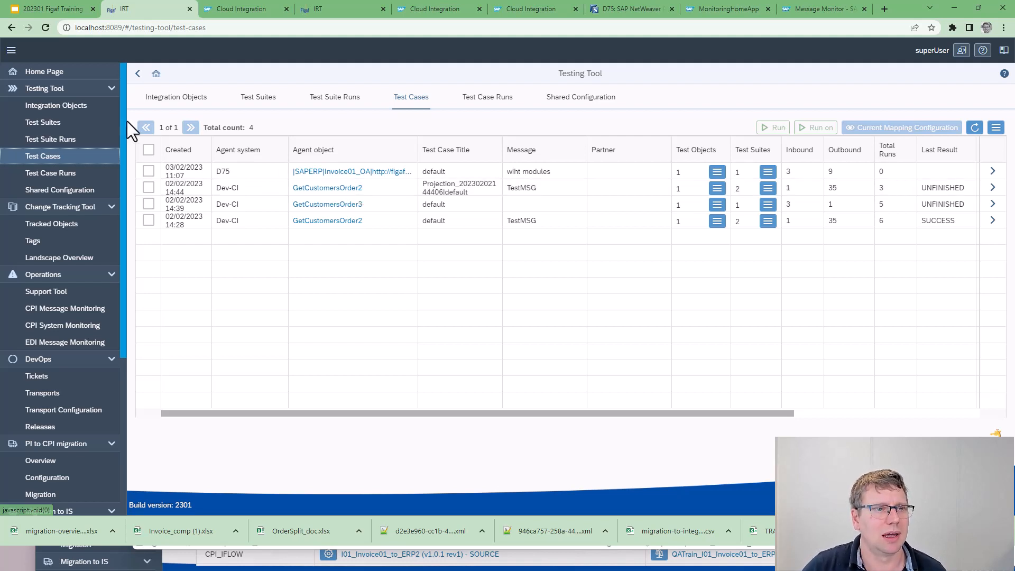
click(74, 129)
click(73, 140)
click(60, 159)
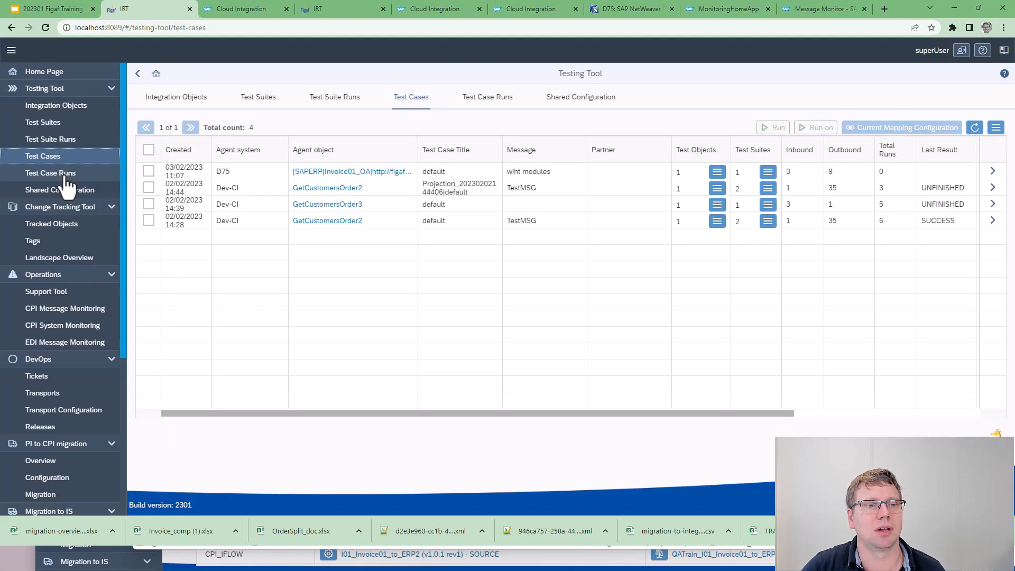
click(61, 173)
Open the PI migraion test suite with its linked test cases and run the suite
click(60, 127)
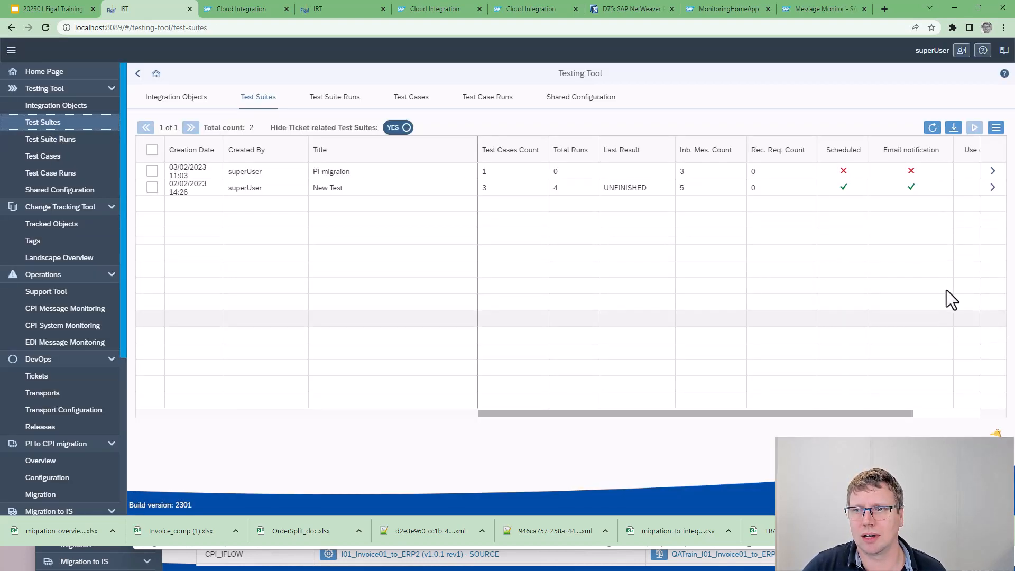
click(993, 174)
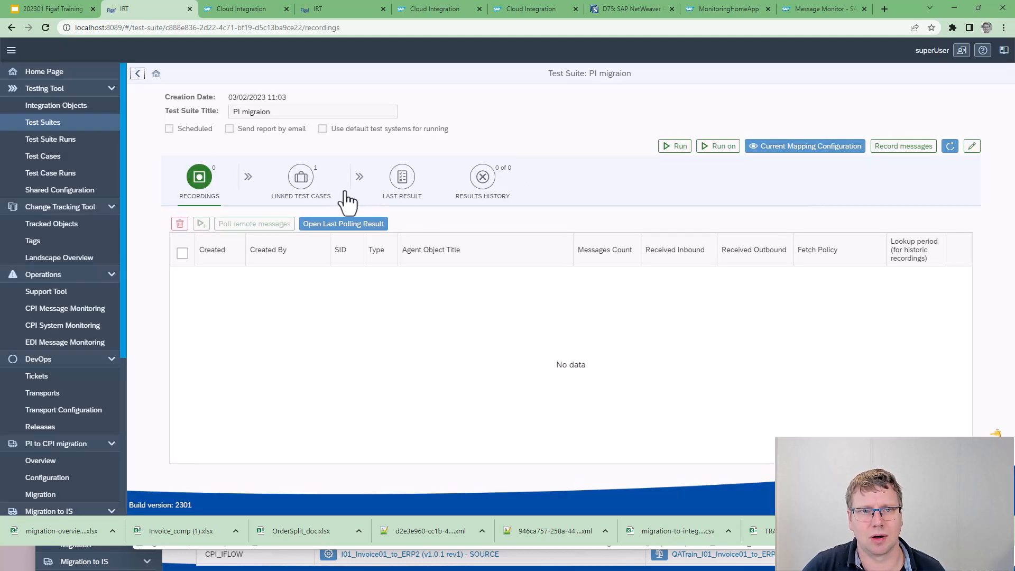
click(301, 176)
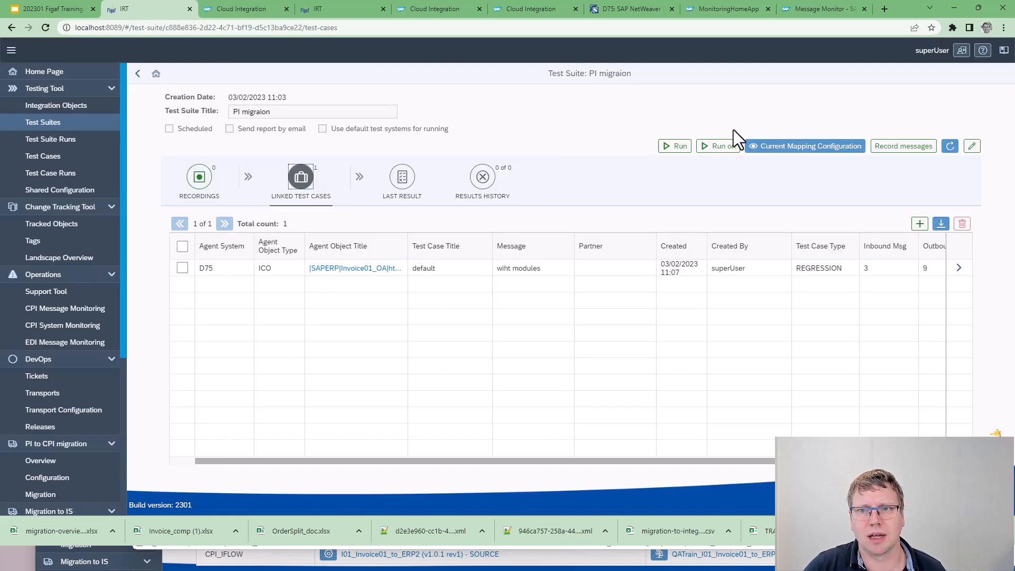
click(666, 150)
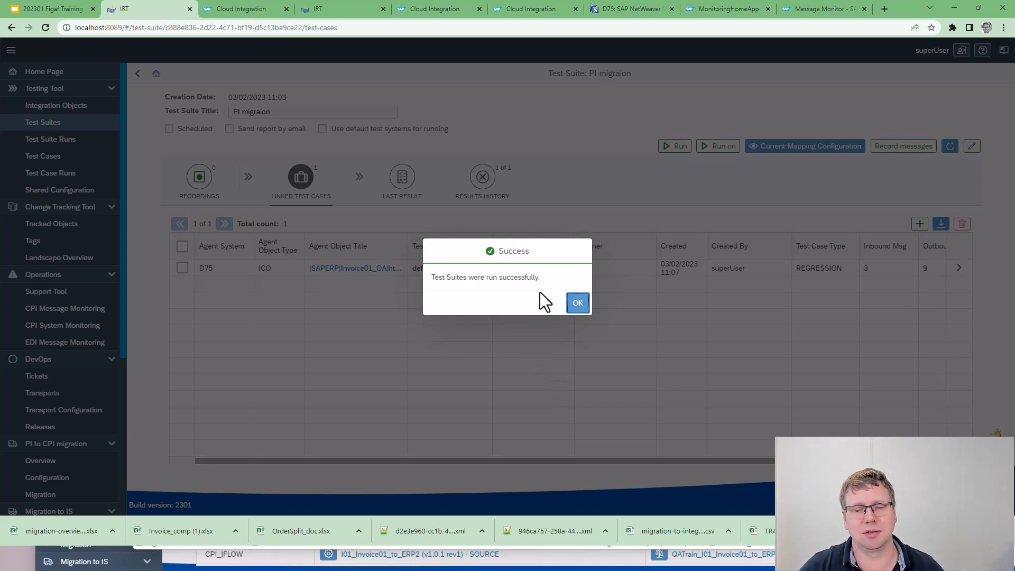
click(578, 303)
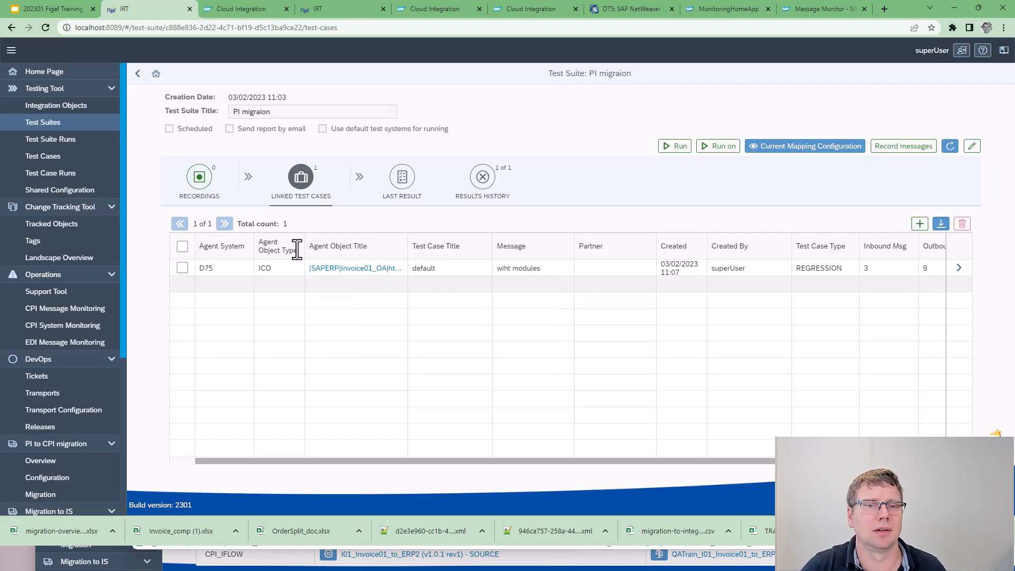
Open the Invoice01_OA test run from the suite's last result and poll its remote messages
click(400, 189)
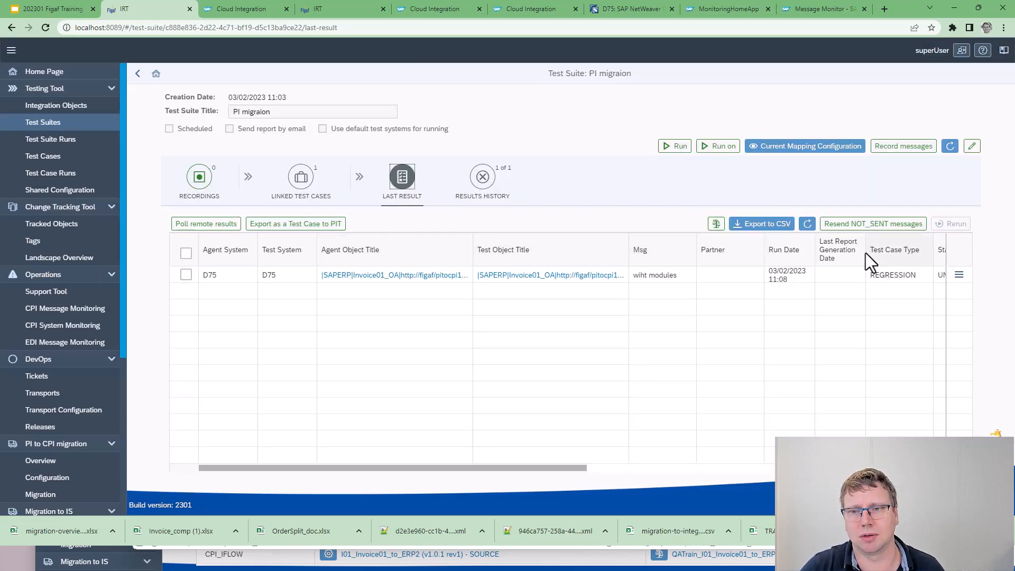
click(959, 275)
click(900, 291)
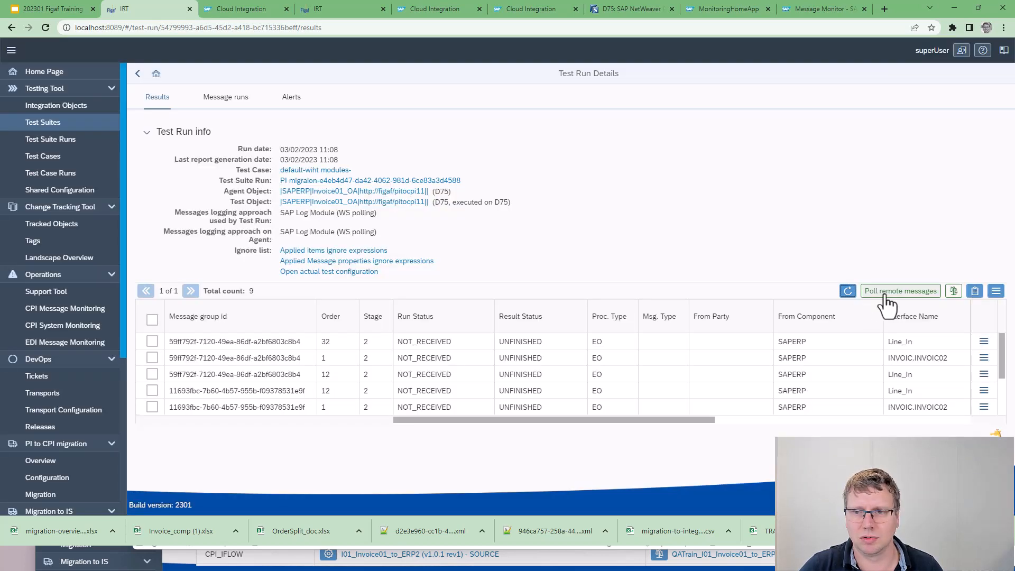
click(875, 292)
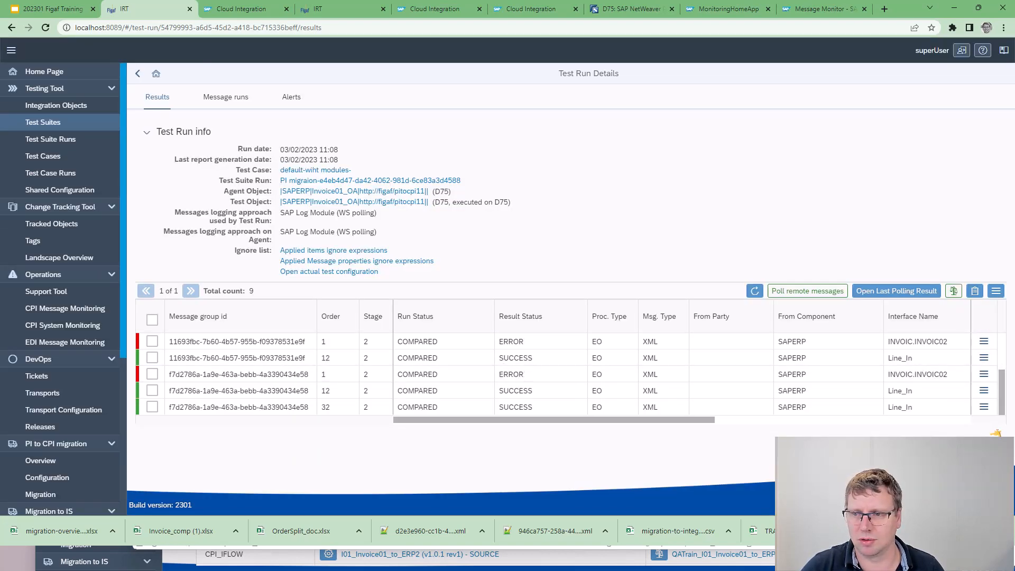
Open the differences of the first failed INVOIC.INVOIC02 message listed and add its WKURS element to the ignore list
click(984, 341)
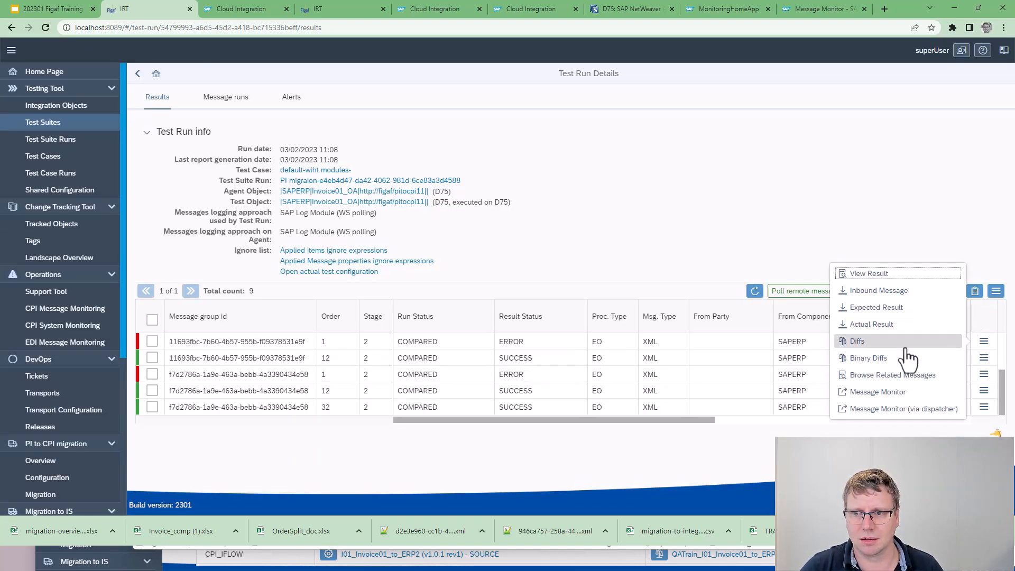
click(895, 347)
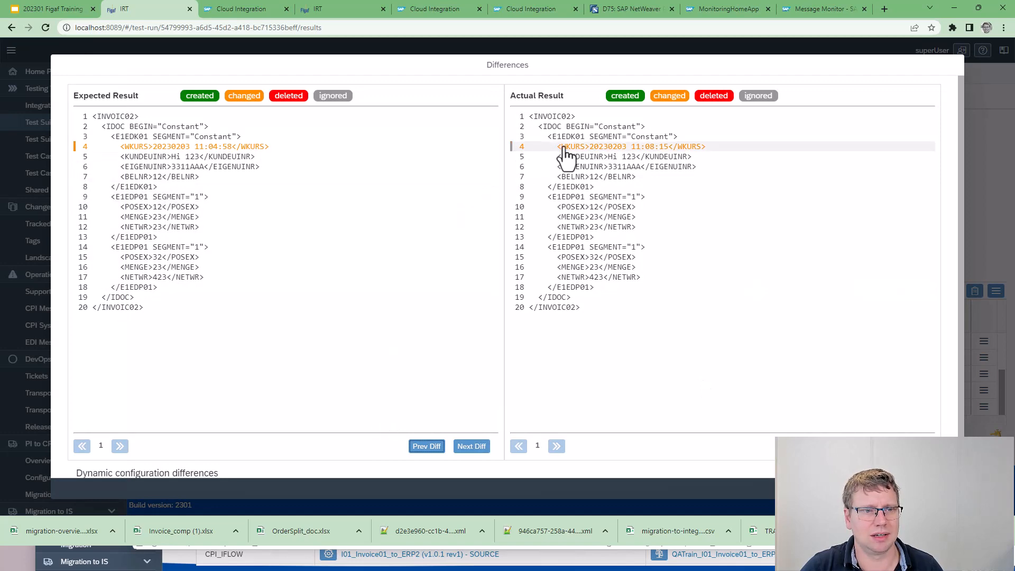
click(565, 150)
click(646, 305)
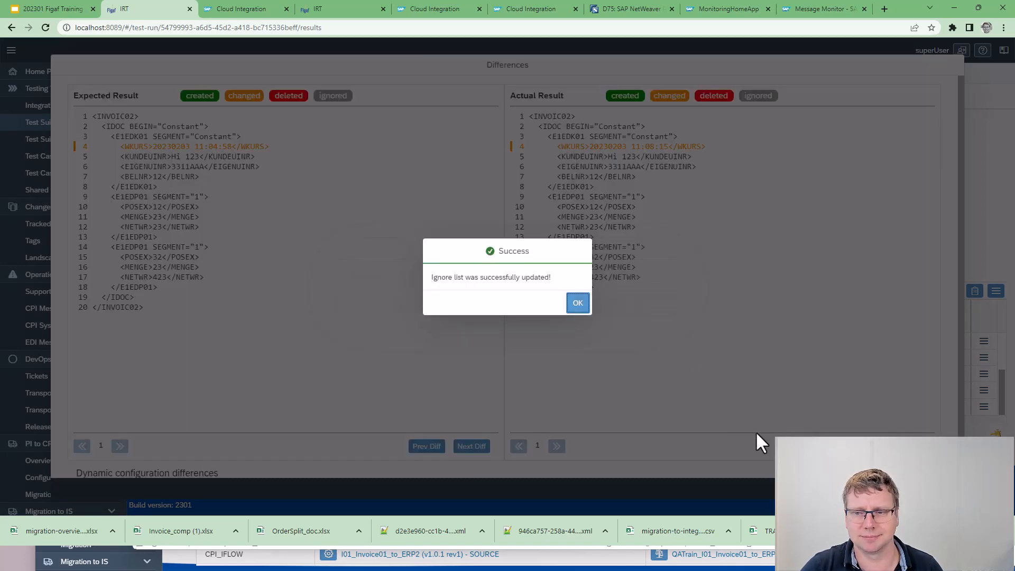
click(575, 306)
click(946, 490)
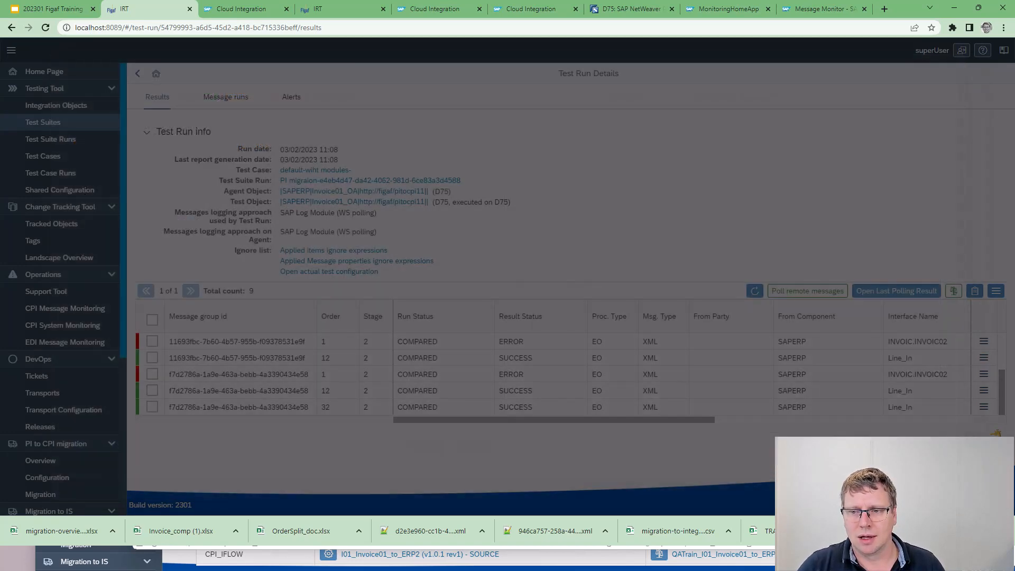
Rerun the test run's comparison skipping only successful results, refresh the results, and return to the test suite
click(953, 292)
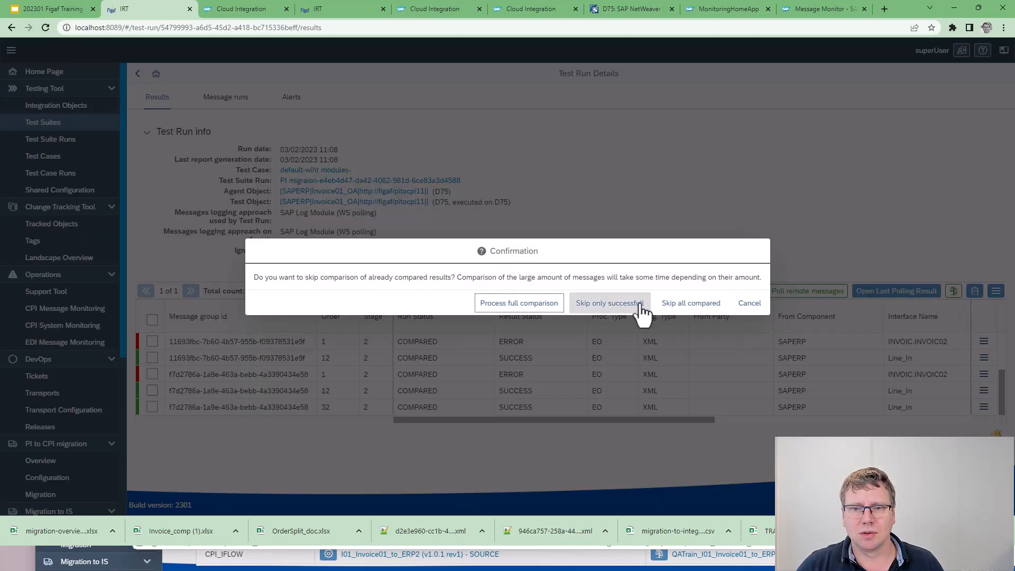
click(593, 311)
click(606, 303)
click(755, 291)
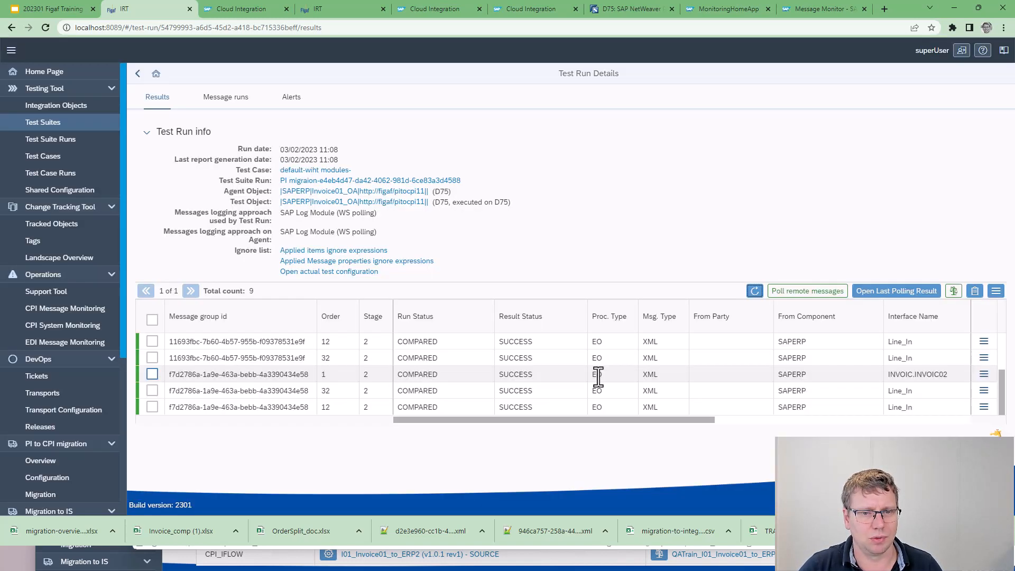
scroll(556, 360, up, 3)
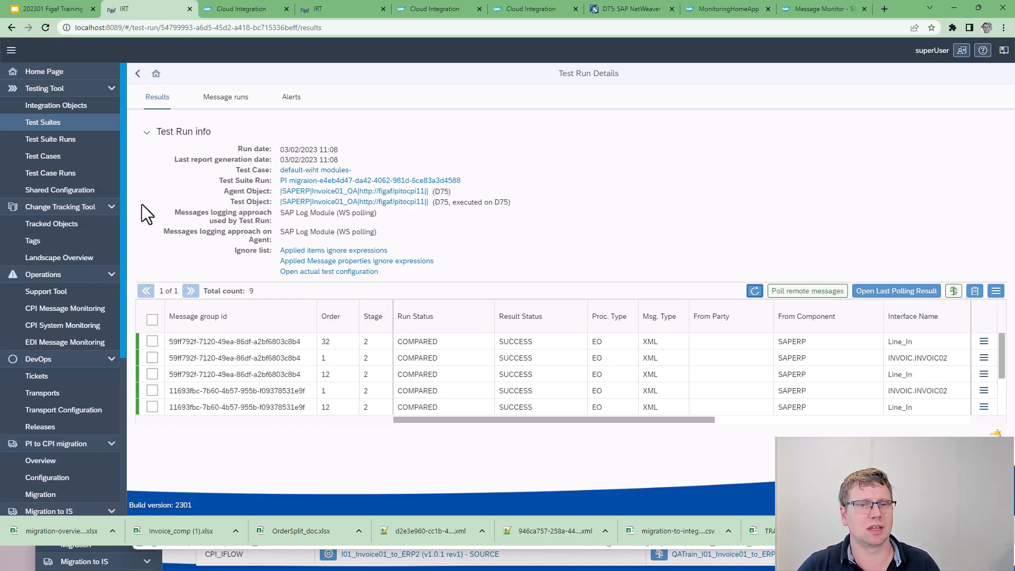
click(136, 74)
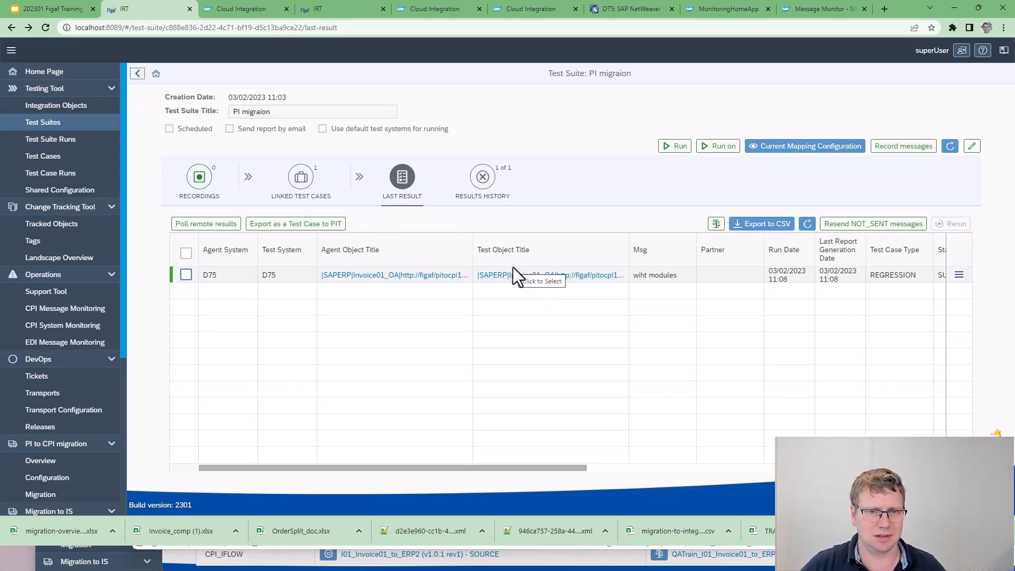
Switch to the 202301 Figaf Training presentation in Google Slides and present it up to the Splitting expressions slide
click(65, 11)
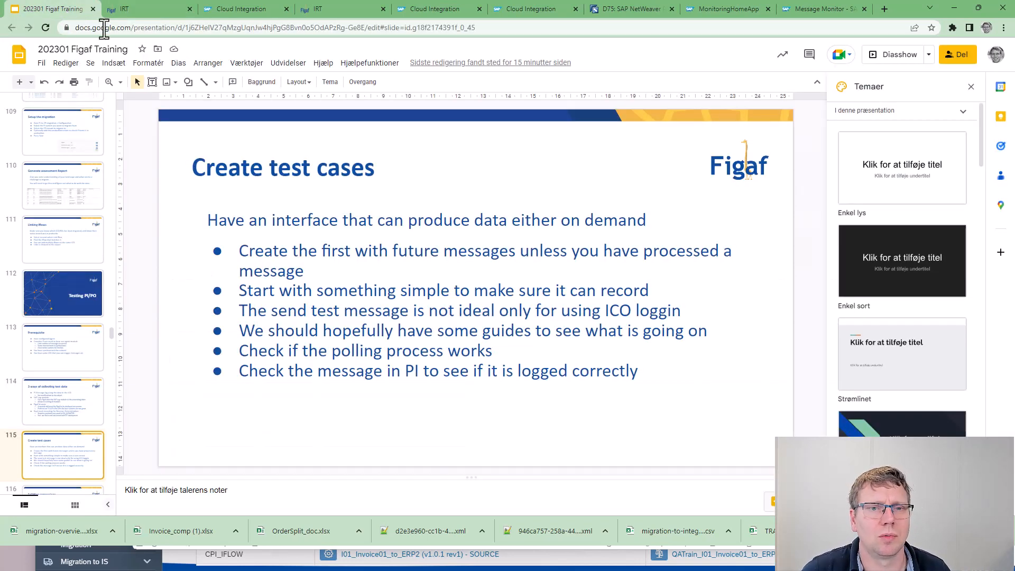
click(880, 55)
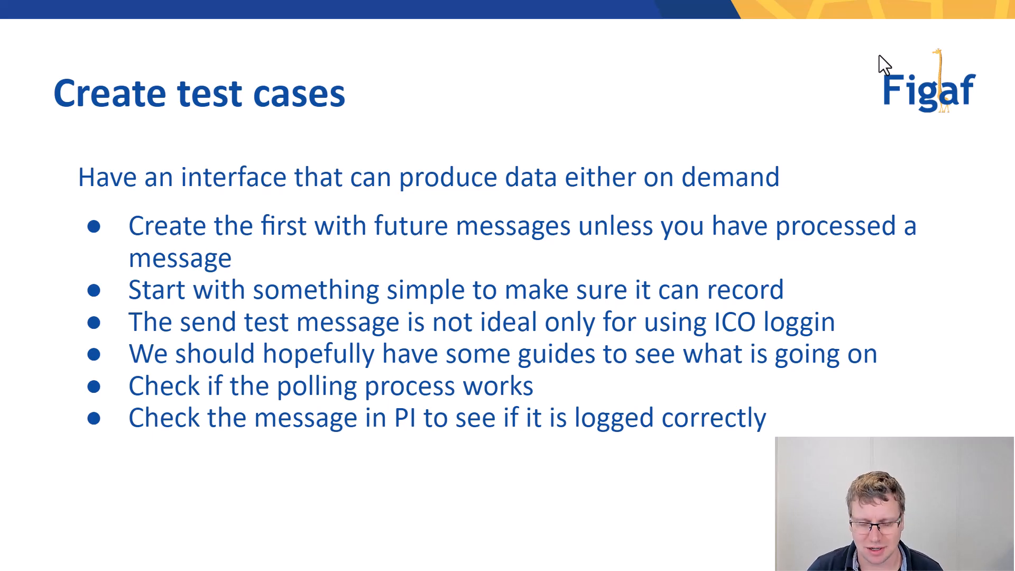
key(Right)
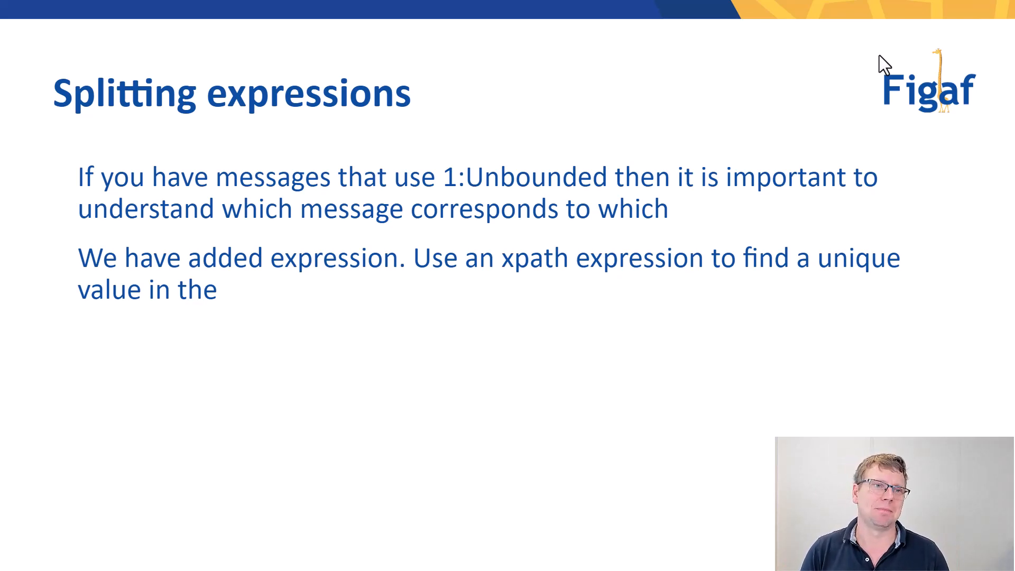
key(Right)
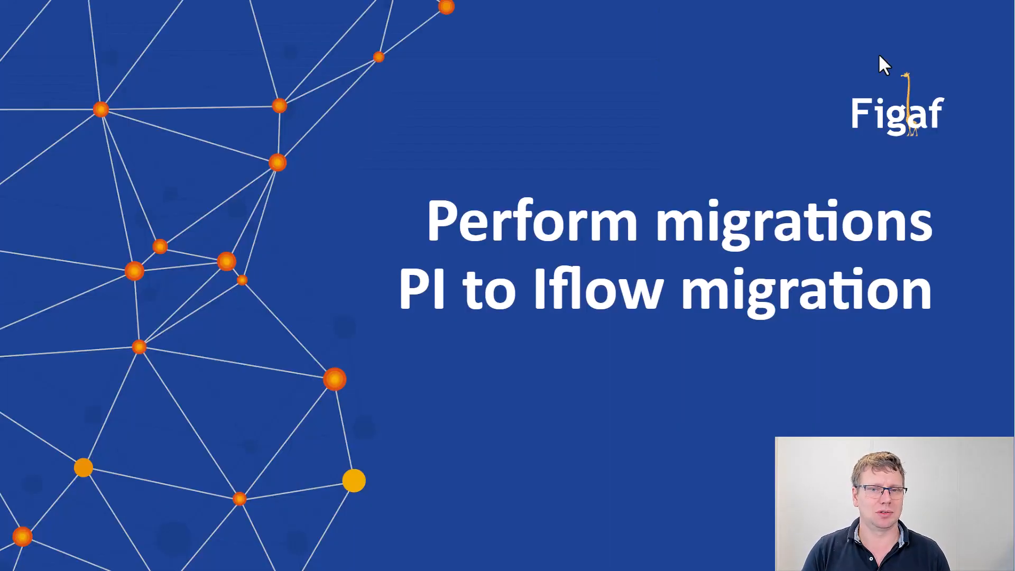
key(Left)
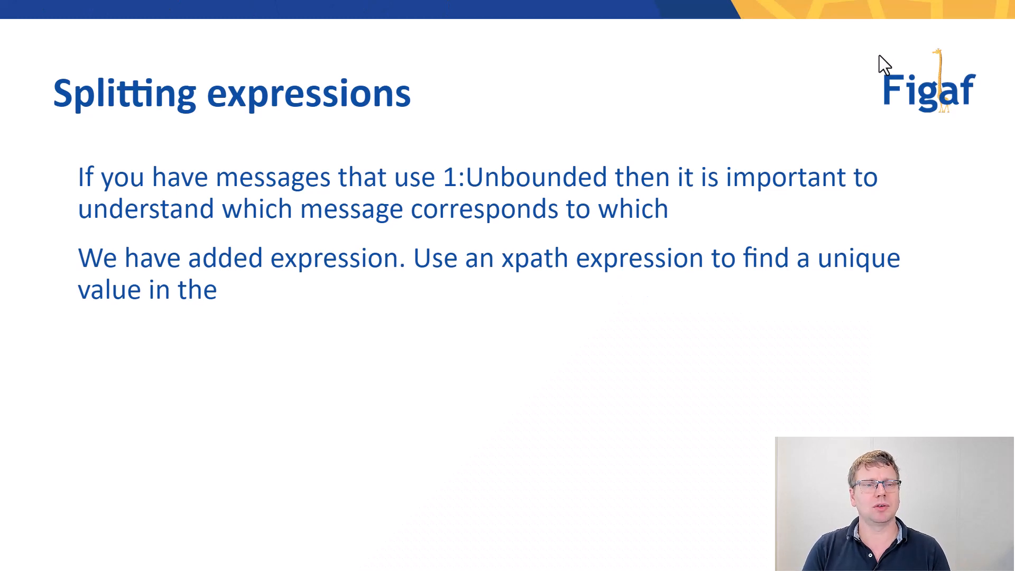